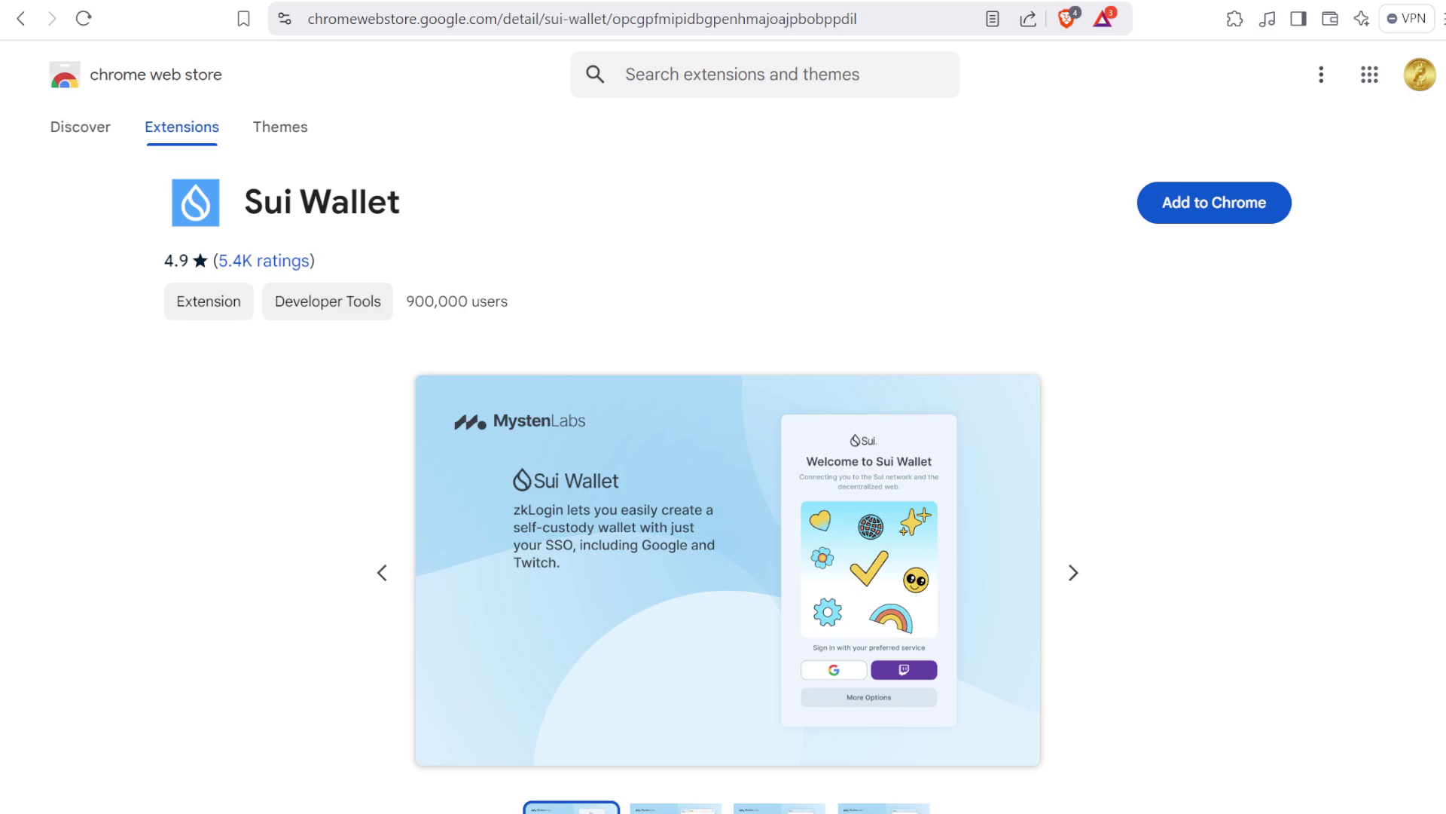
# - Page through the Sui Wallet promotional screenshots in the Web Store carousel
pyautogui.click(1074, 579)
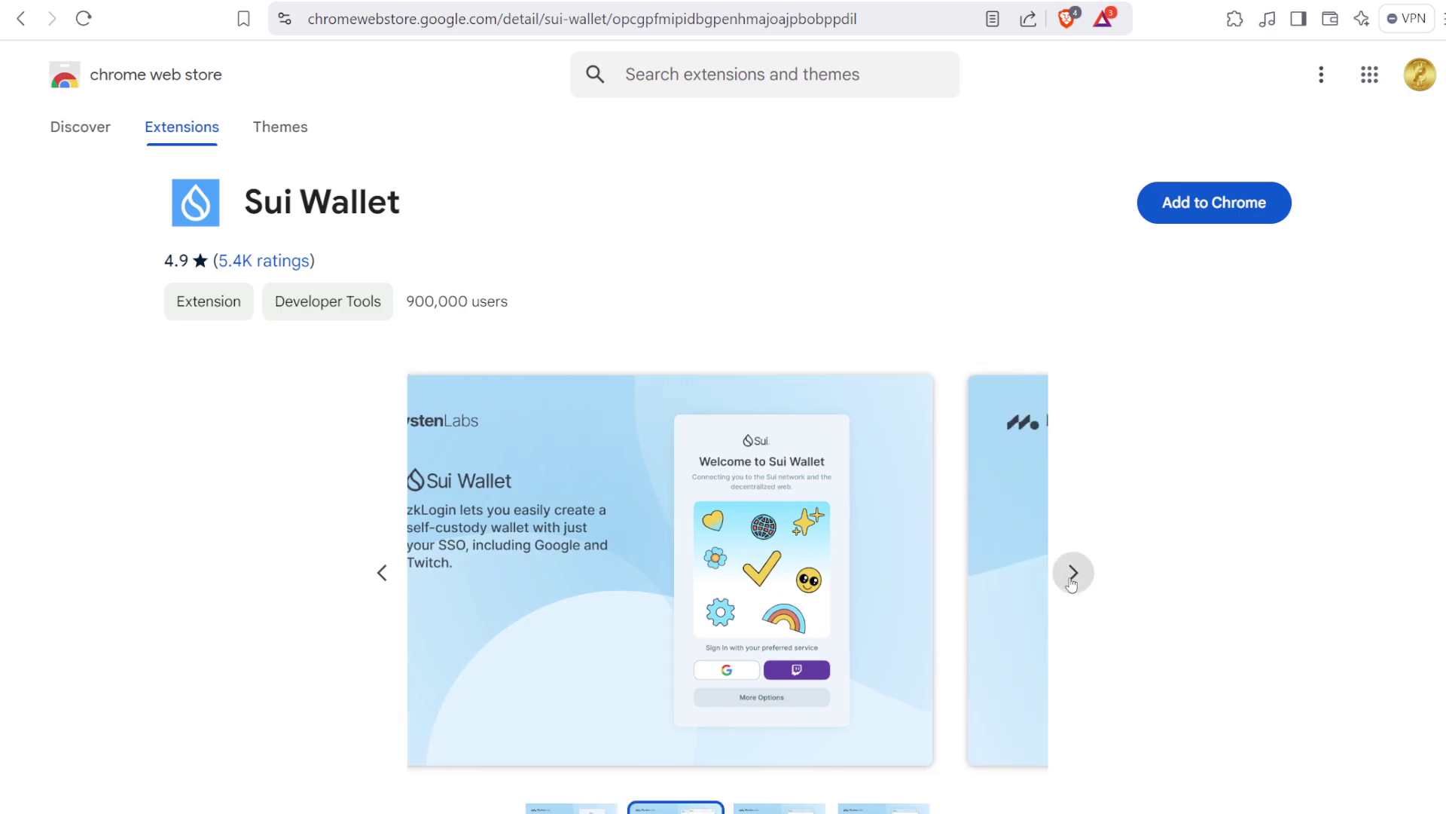
pyautogui.click(1074, 579)
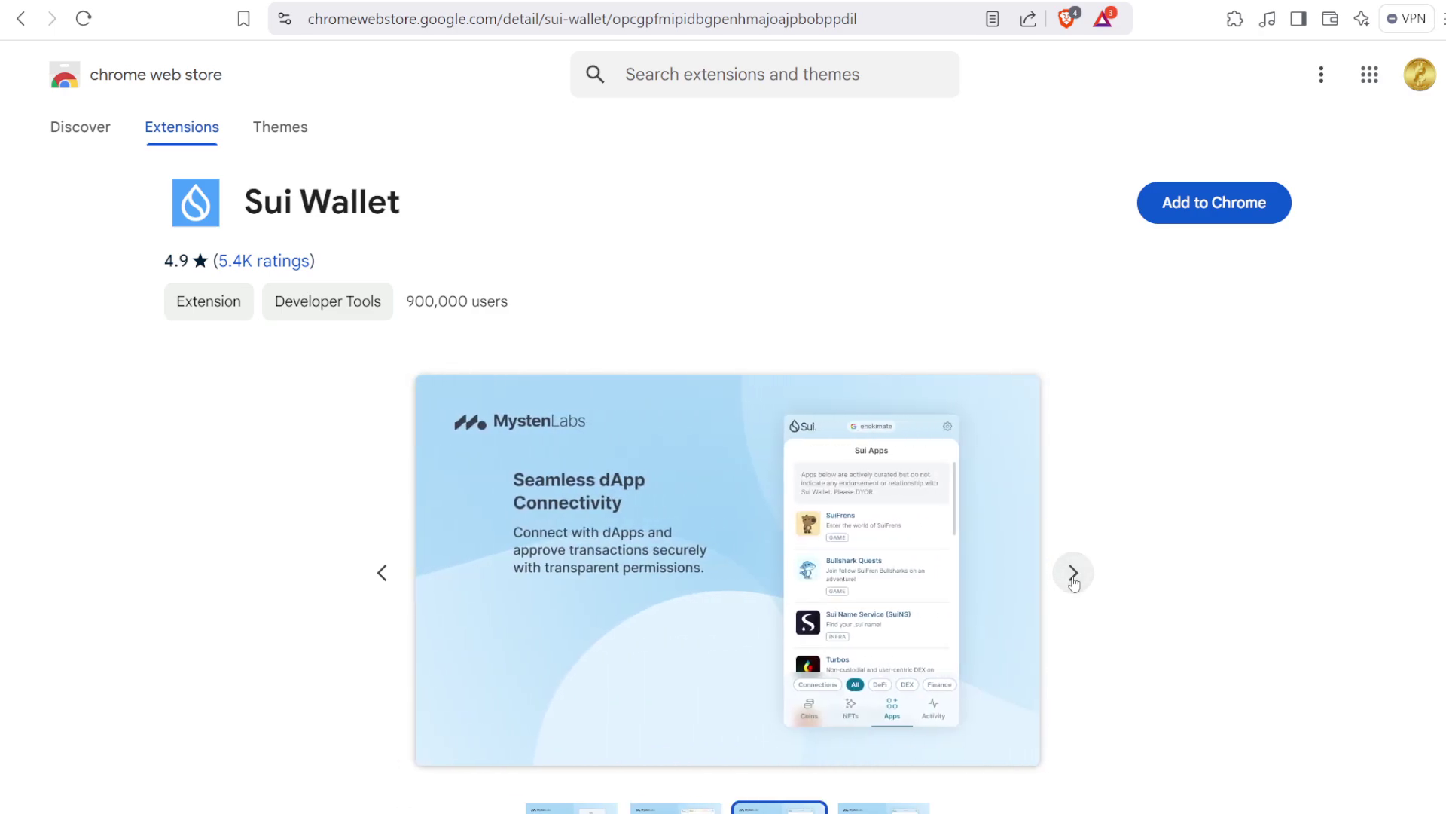
pyautogui.click(1073, 579)
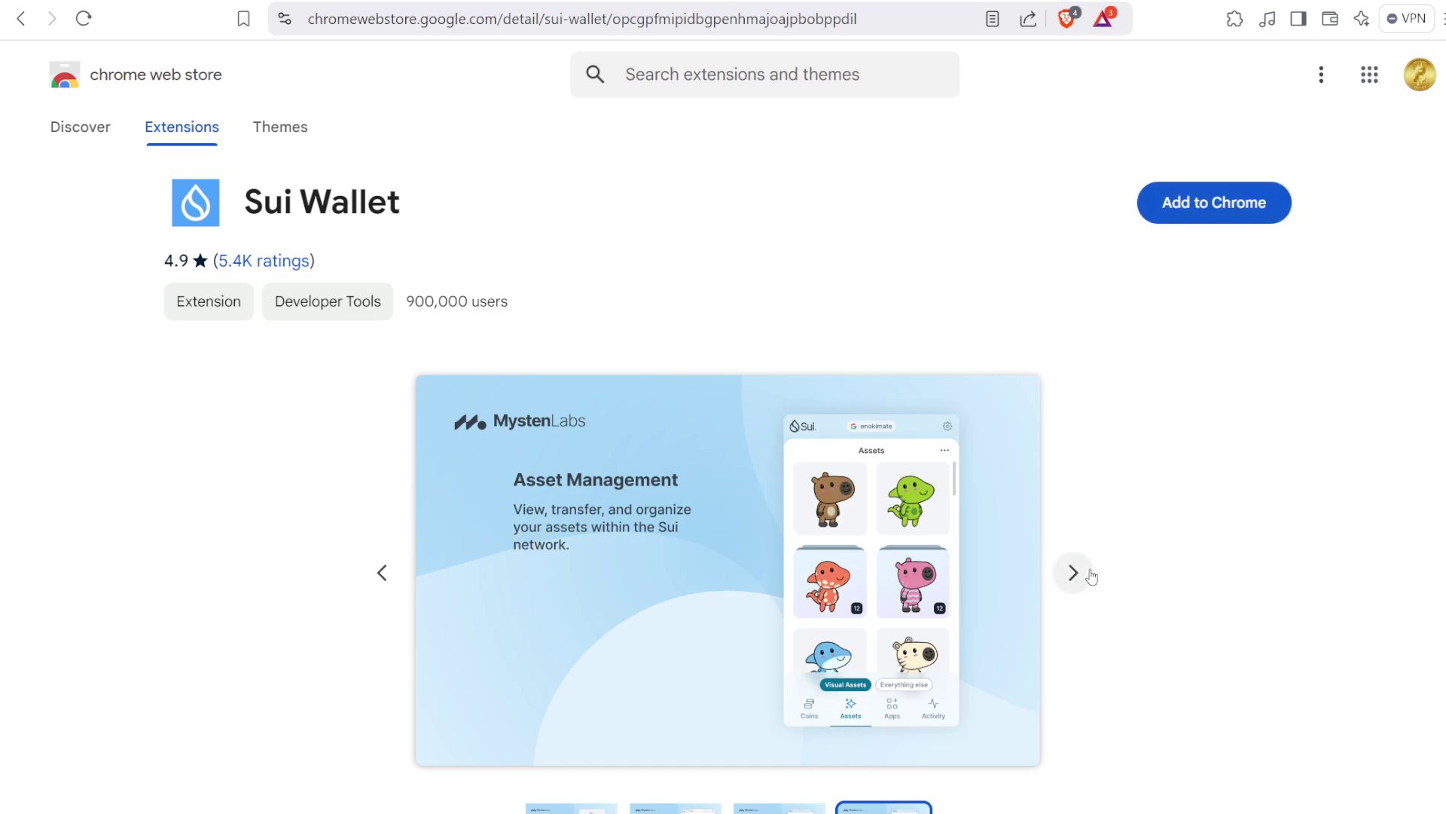
pyautogui.click(1073, 574)
# - Add Sui Wallet to Chrome, confirm the install, then show More Options on the Welcome screen
pyautogui.click(1212, 212)
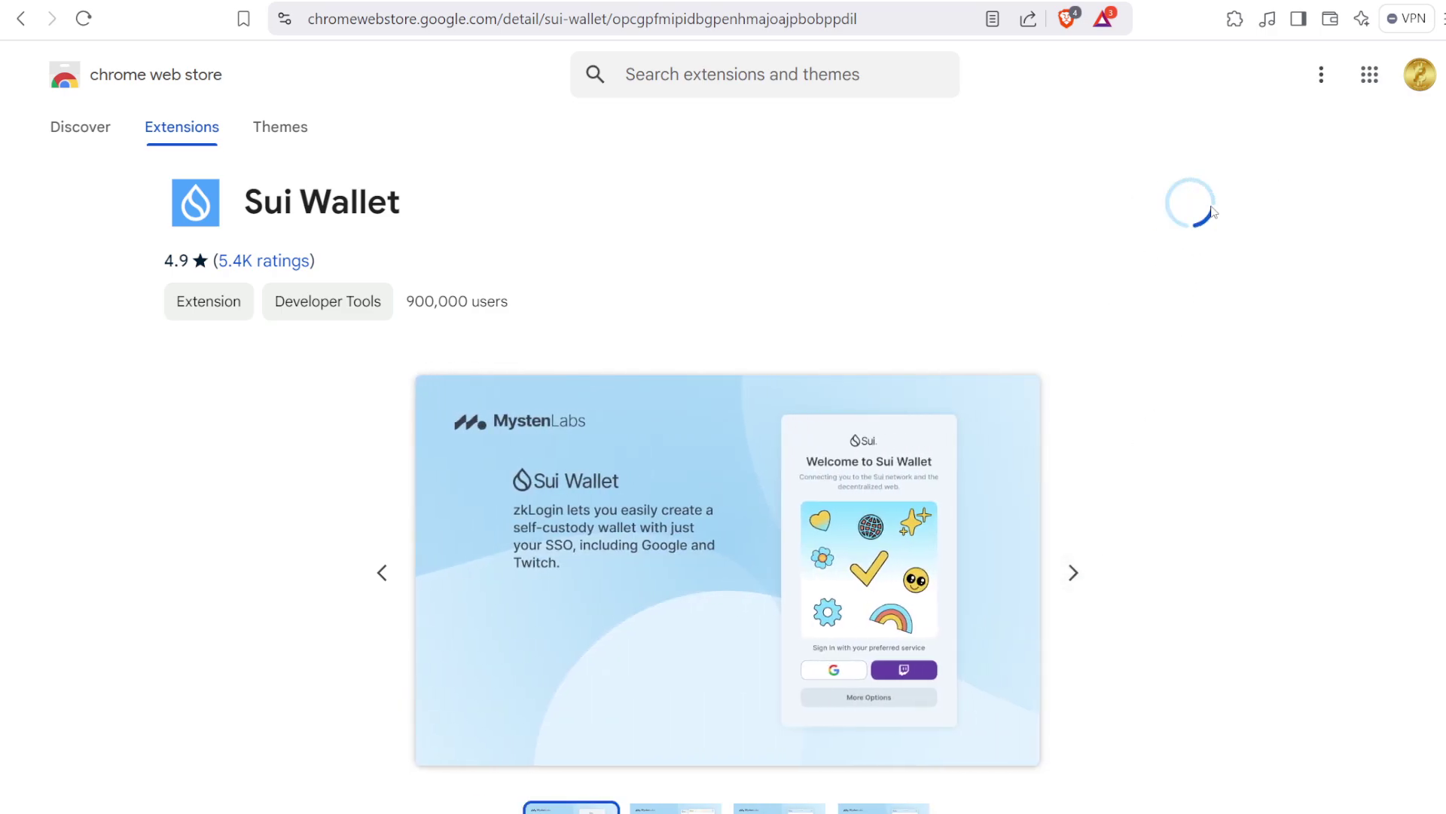
pyautogui.click(795, 198)
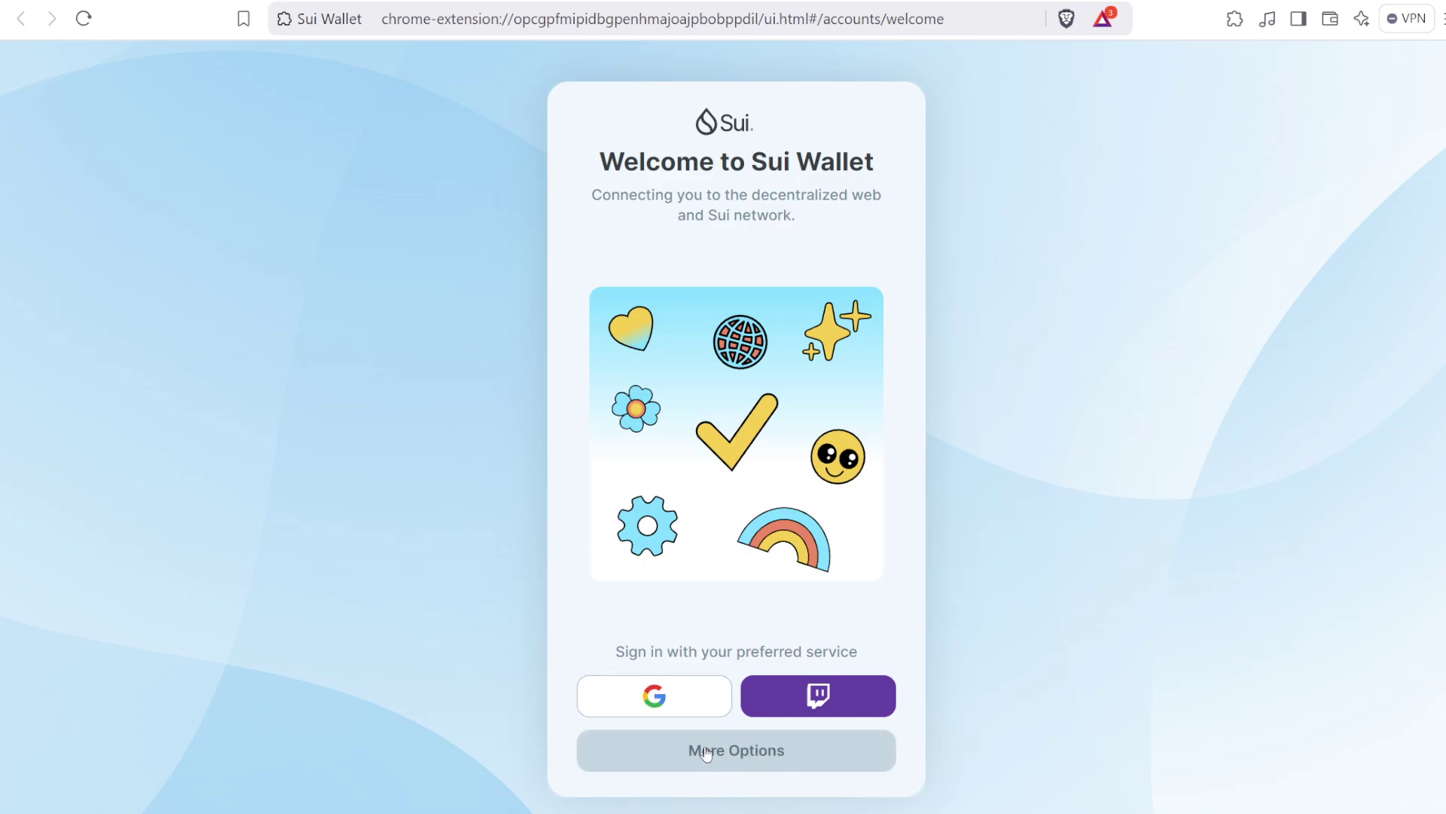
pyautogui.click(764, 756)
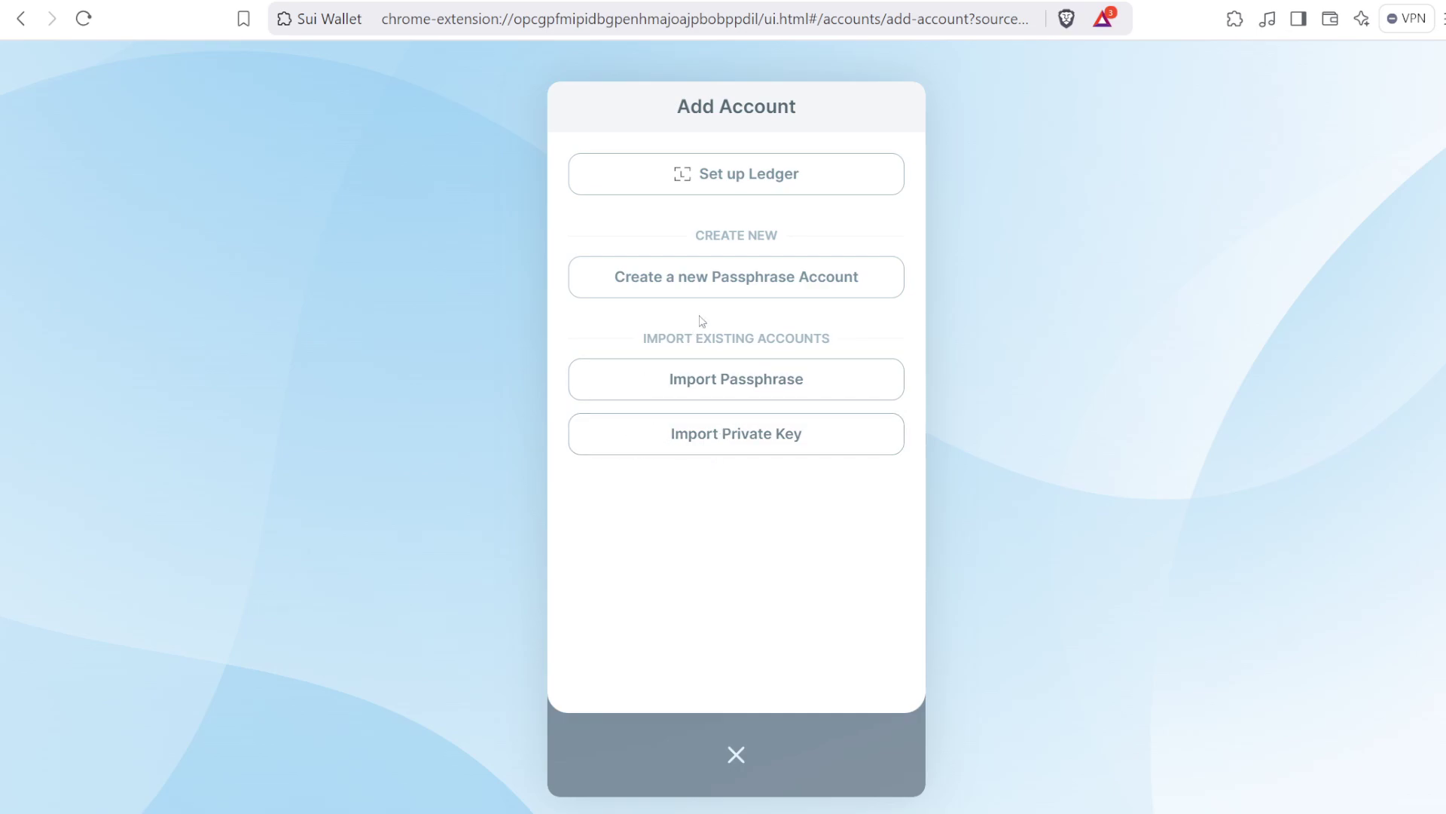
# - Create a new passphrase account with a confirmed password and the Terms of Service accepted
pyautogui.click(803, 279)
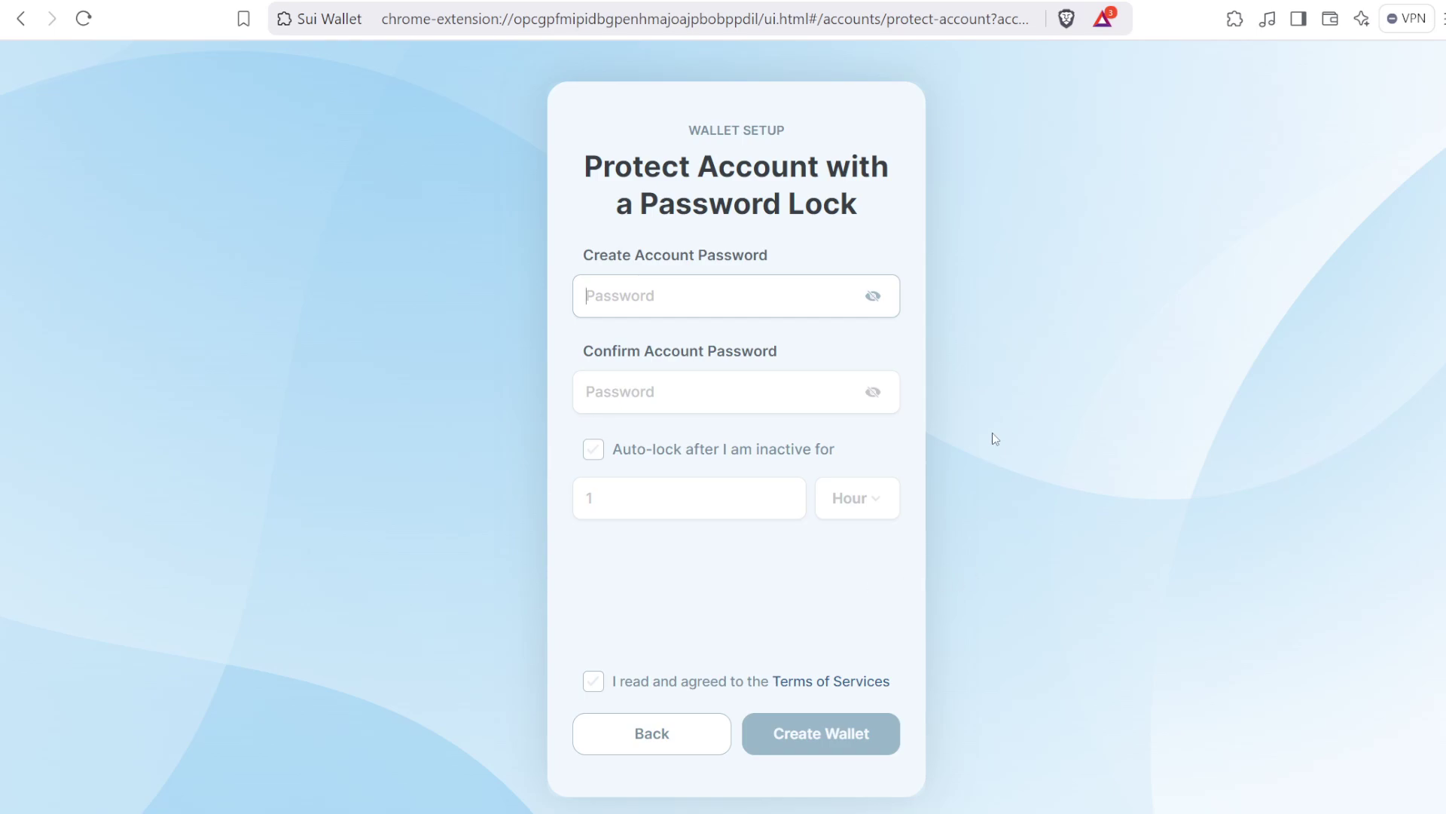
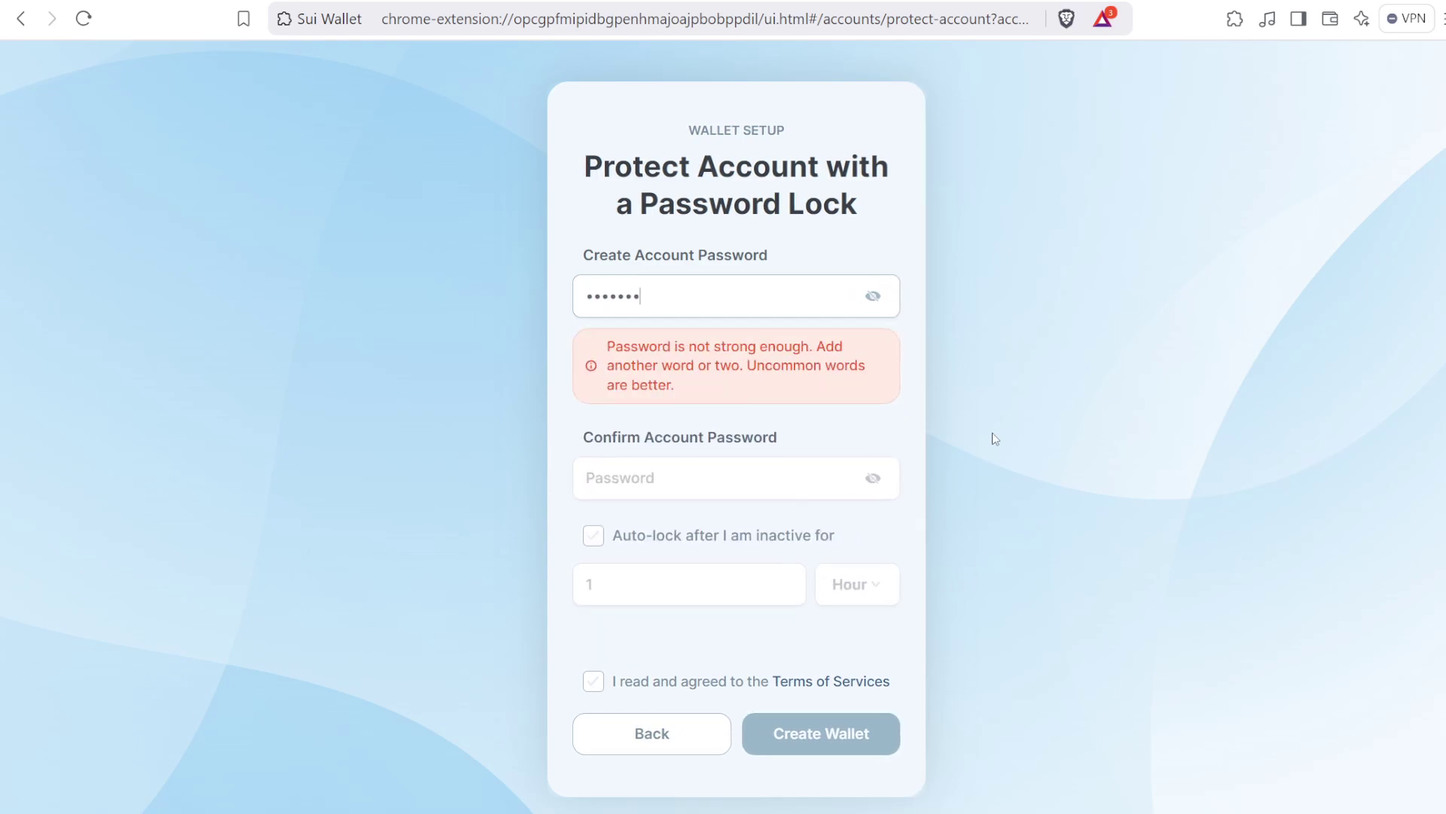
pyautogui.press('Tab')
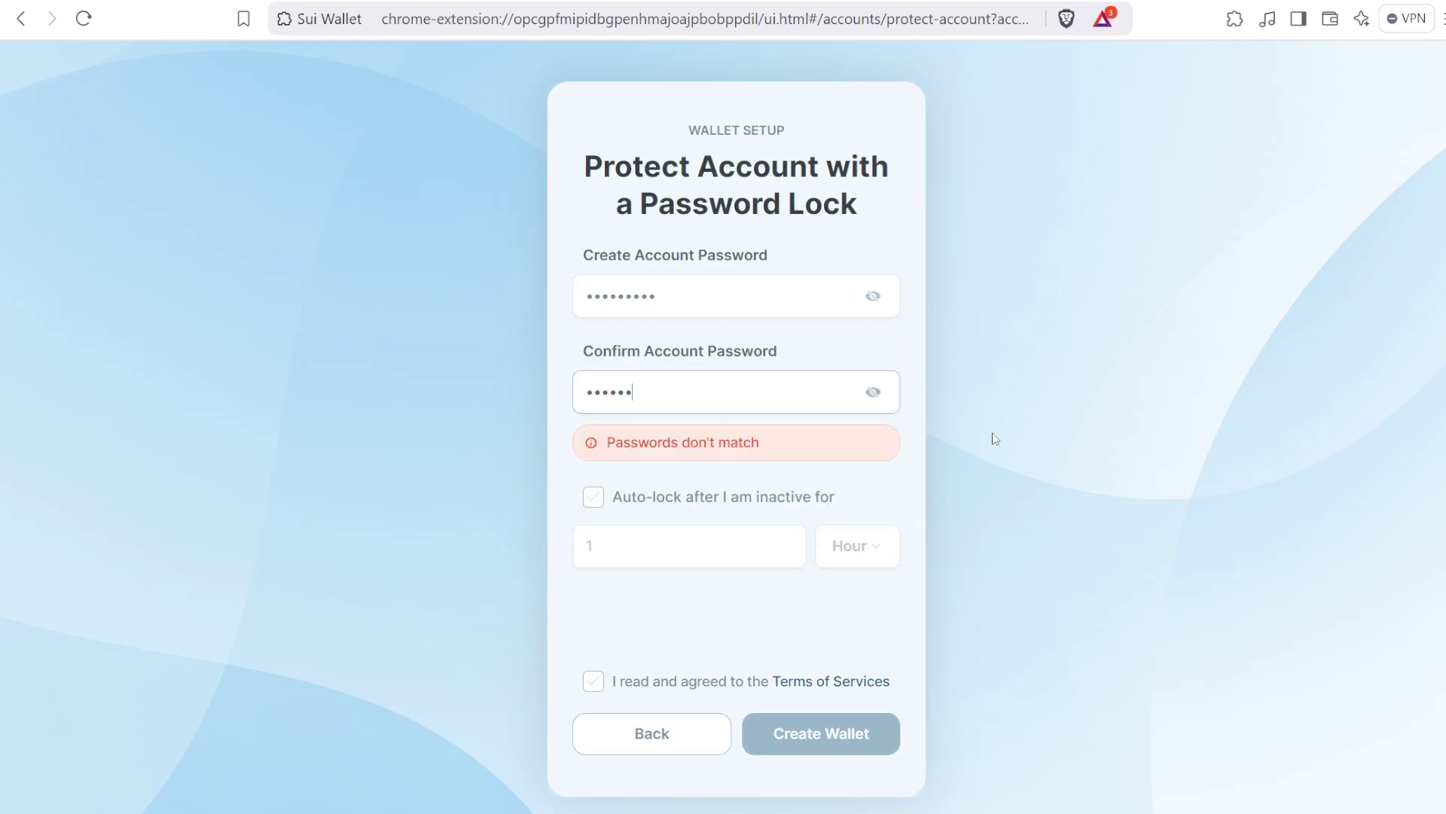
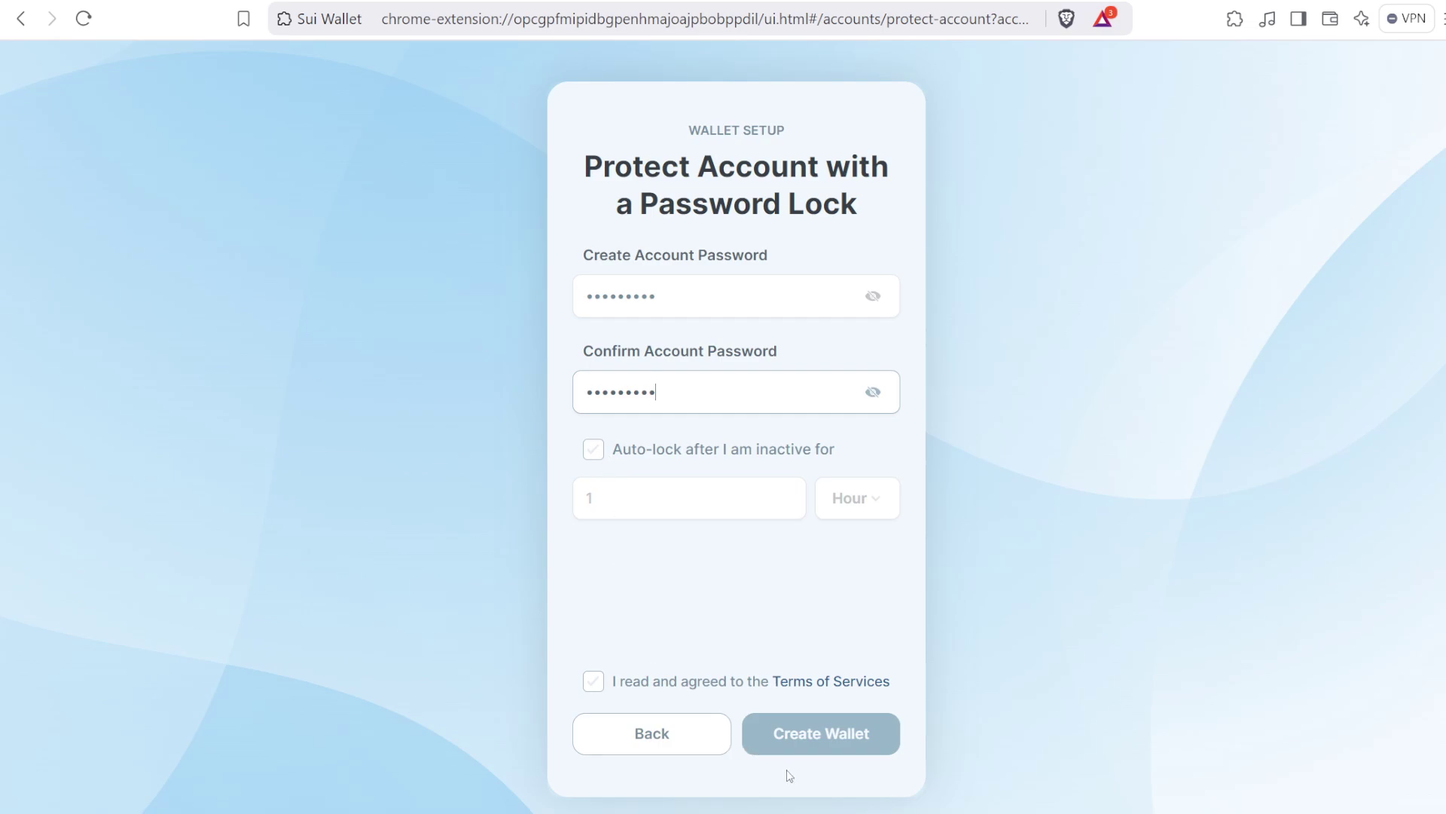
pyautogui.click(593, 685)
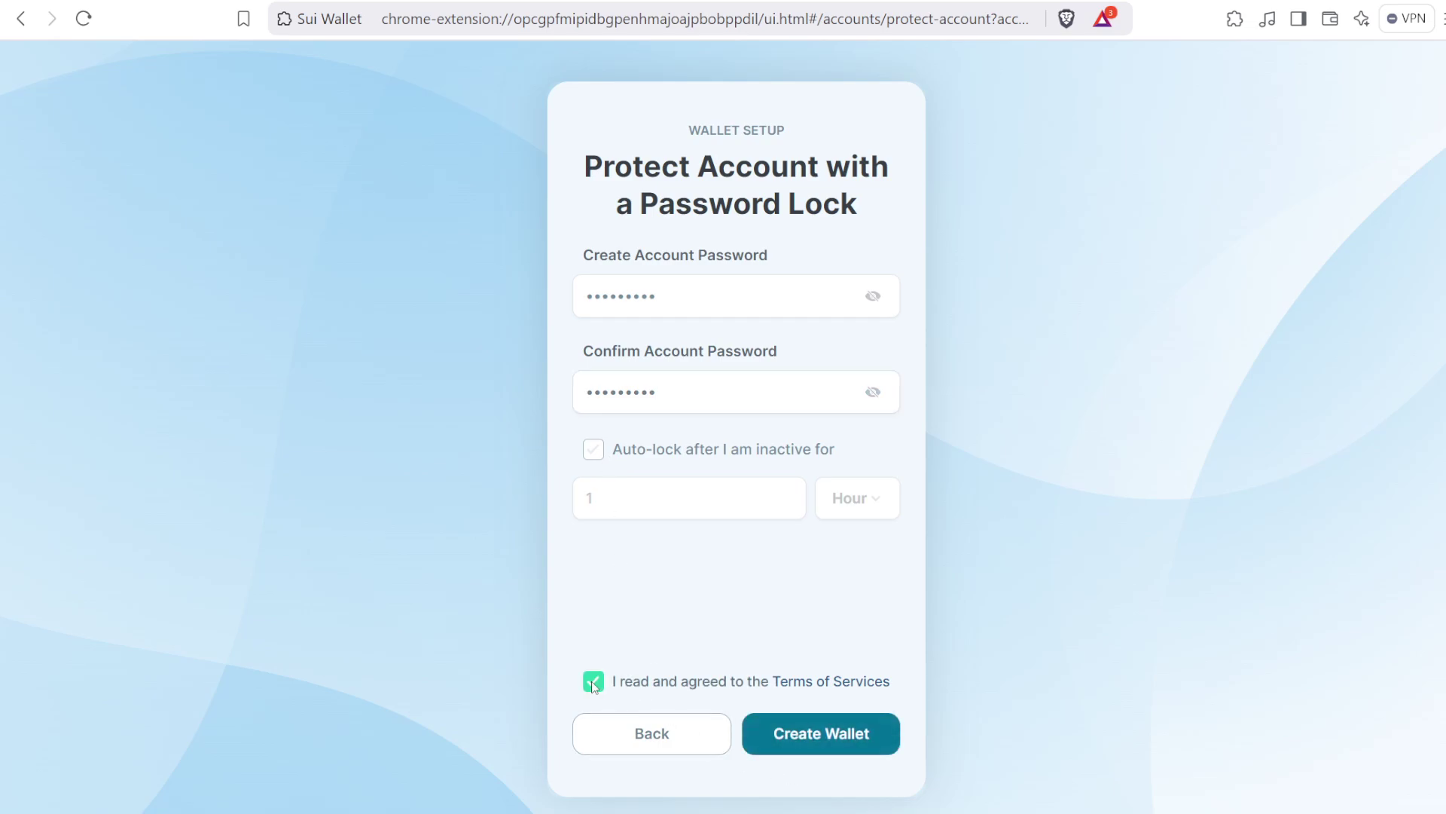
pyautogui.click(807, 730)
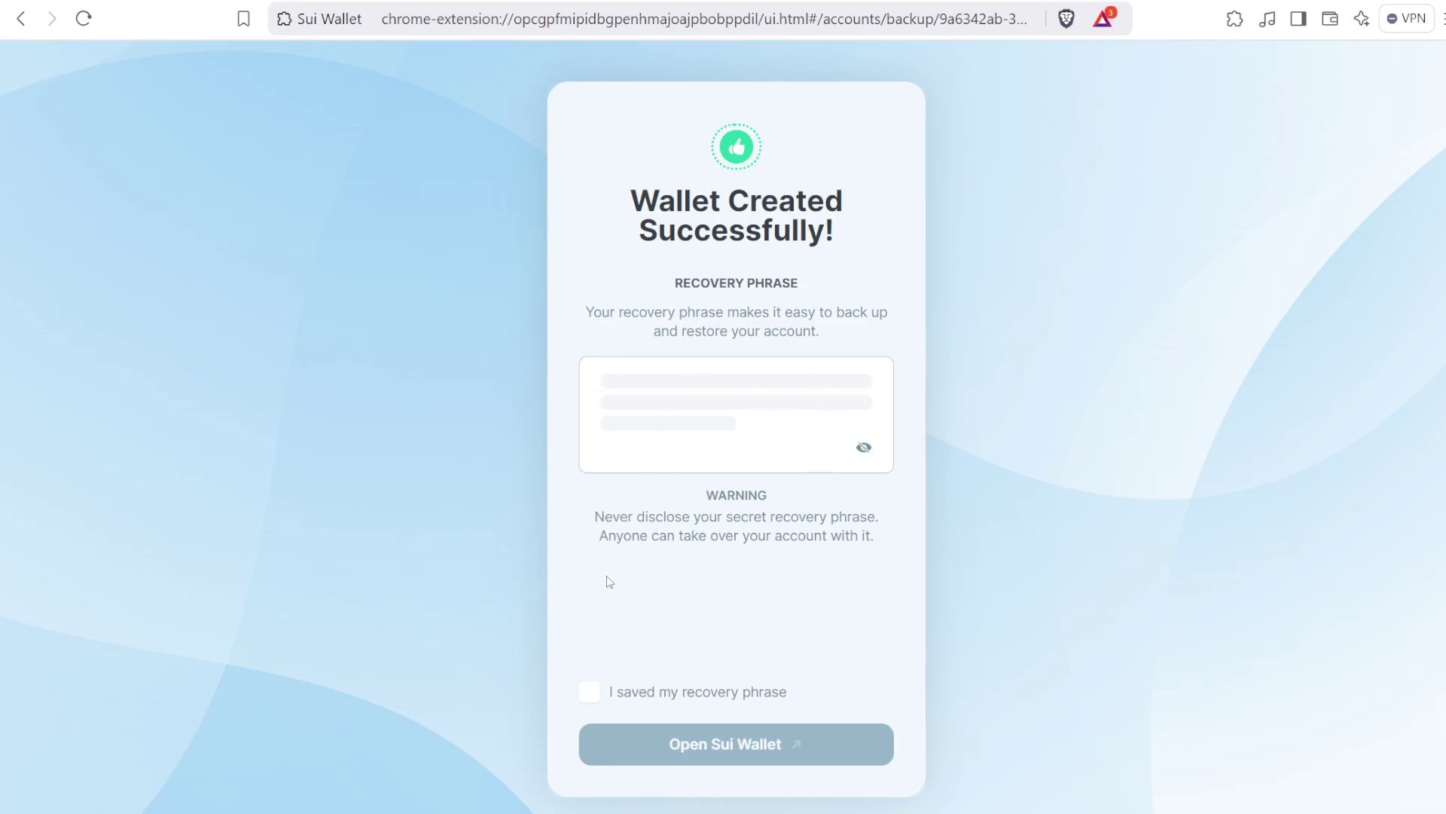
# - Tick 'I saved my recovery phrase' and open Sui Wallet to the new account
pyautogui.click(596, 701)
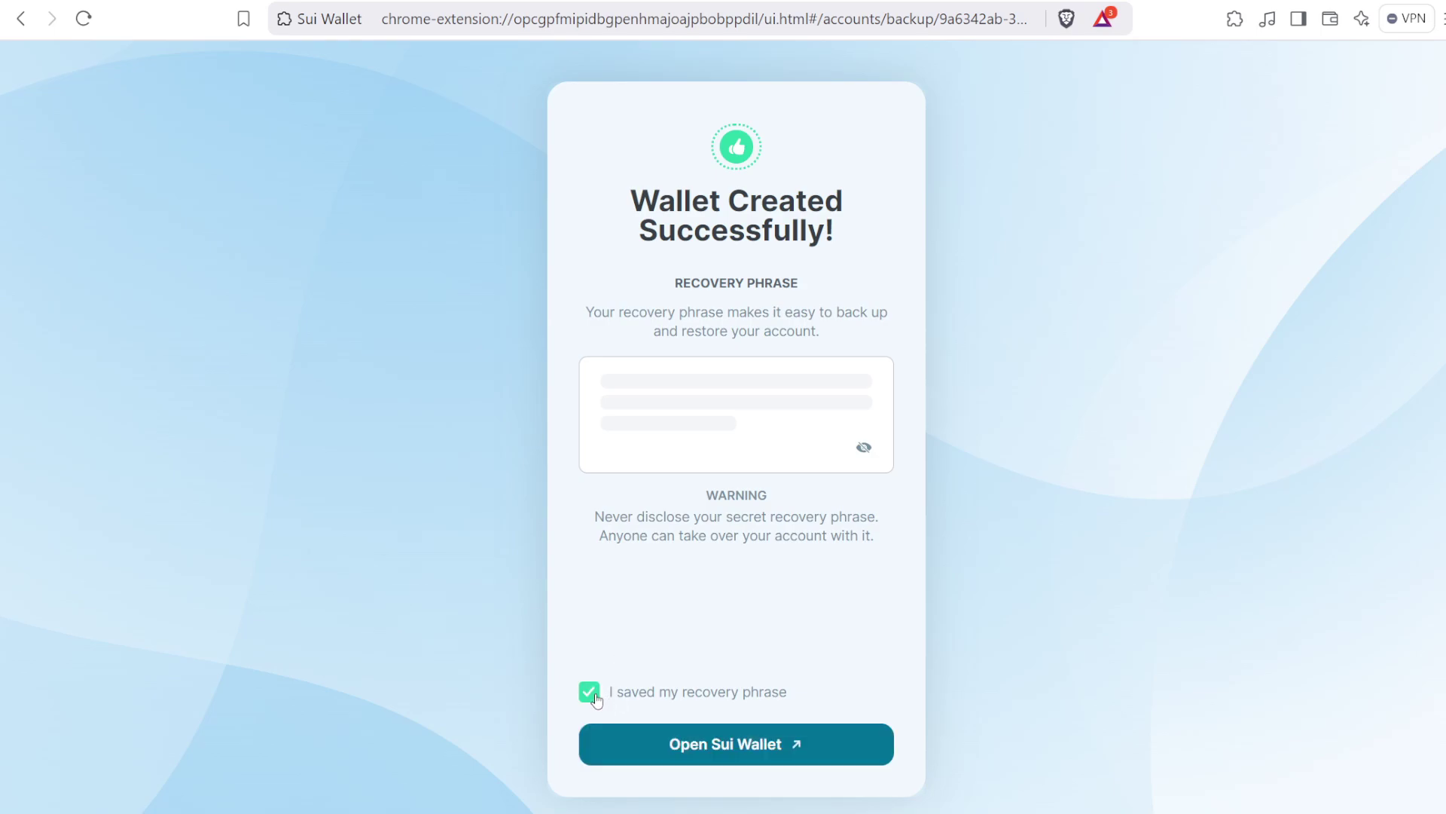
pyautogui.click(762, 746)
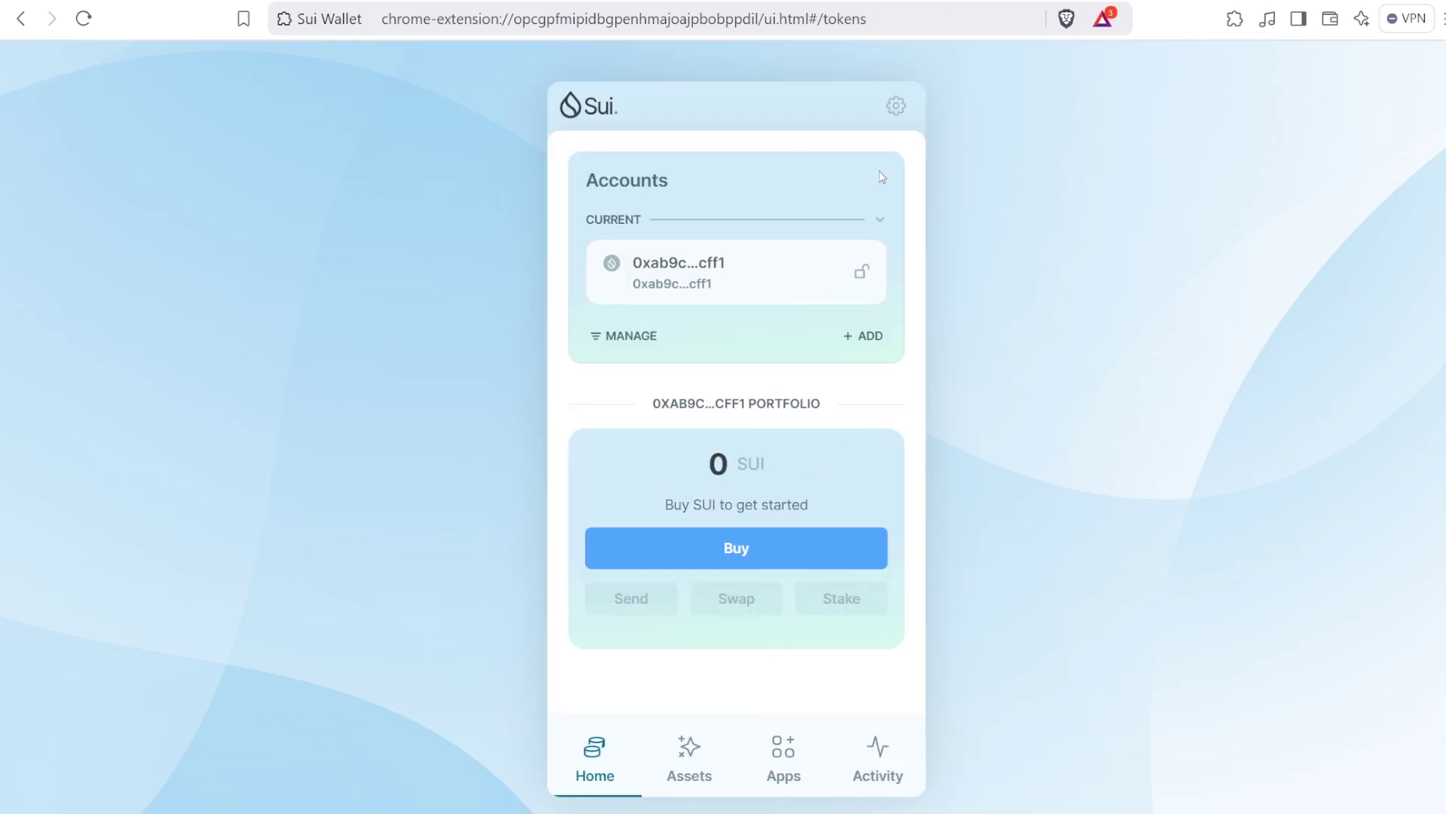
# - Pin Sui Wallet to the Chrome toolbar from the Extensions menu
pyautogui.click(1235, 19)
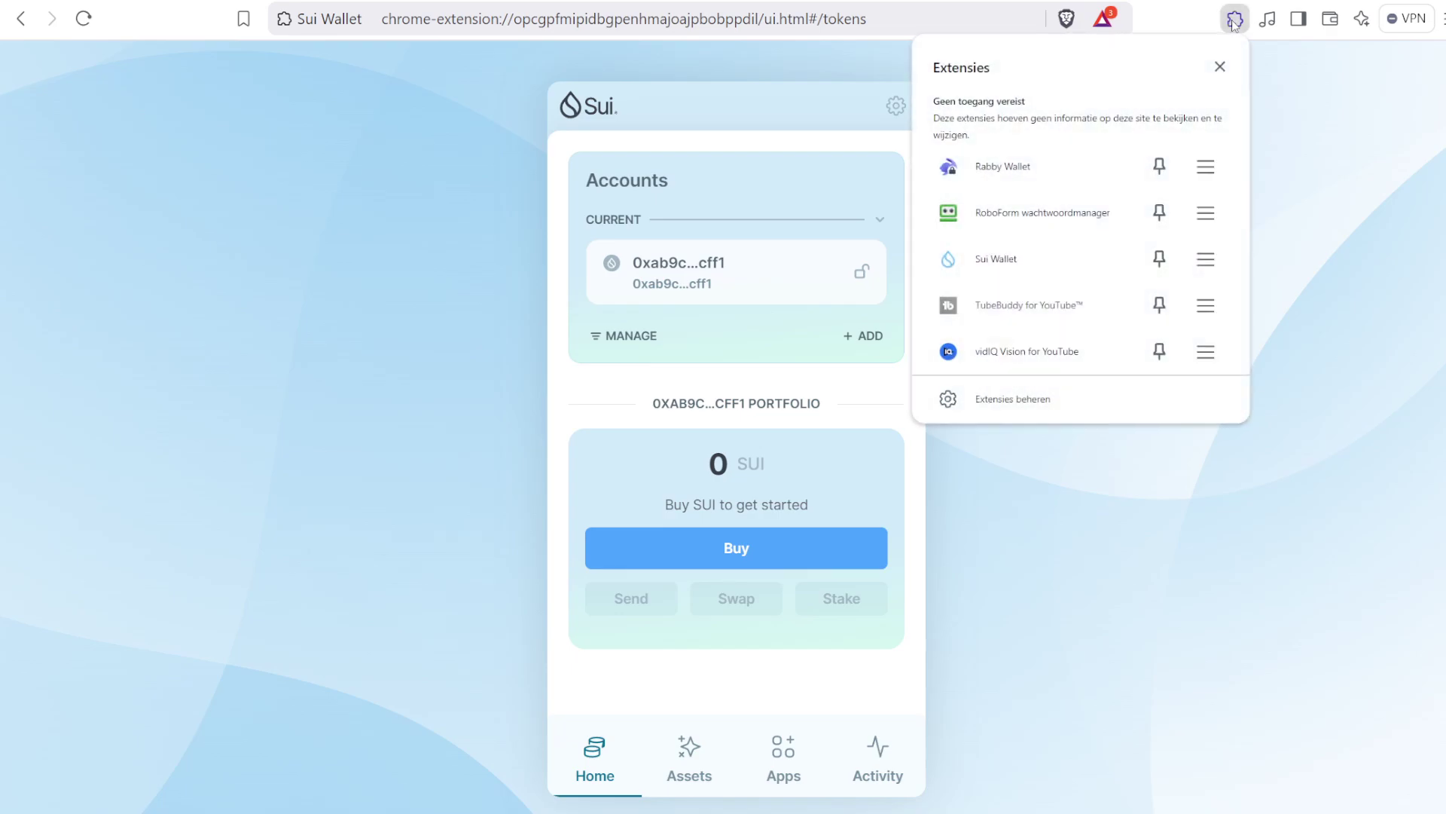
pyautogui.click(1160, 259)
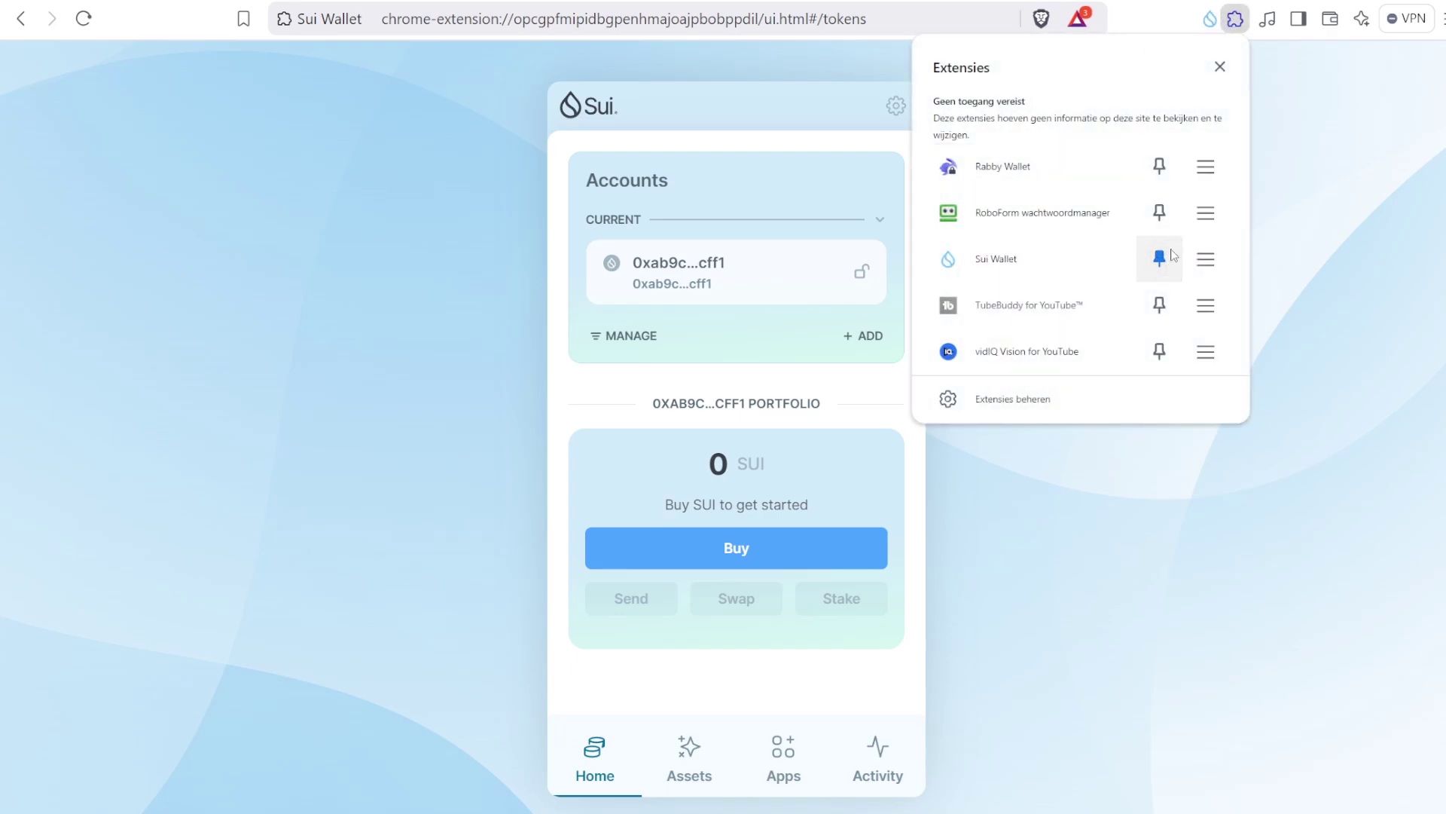
pyautogui.click(1221, 67)
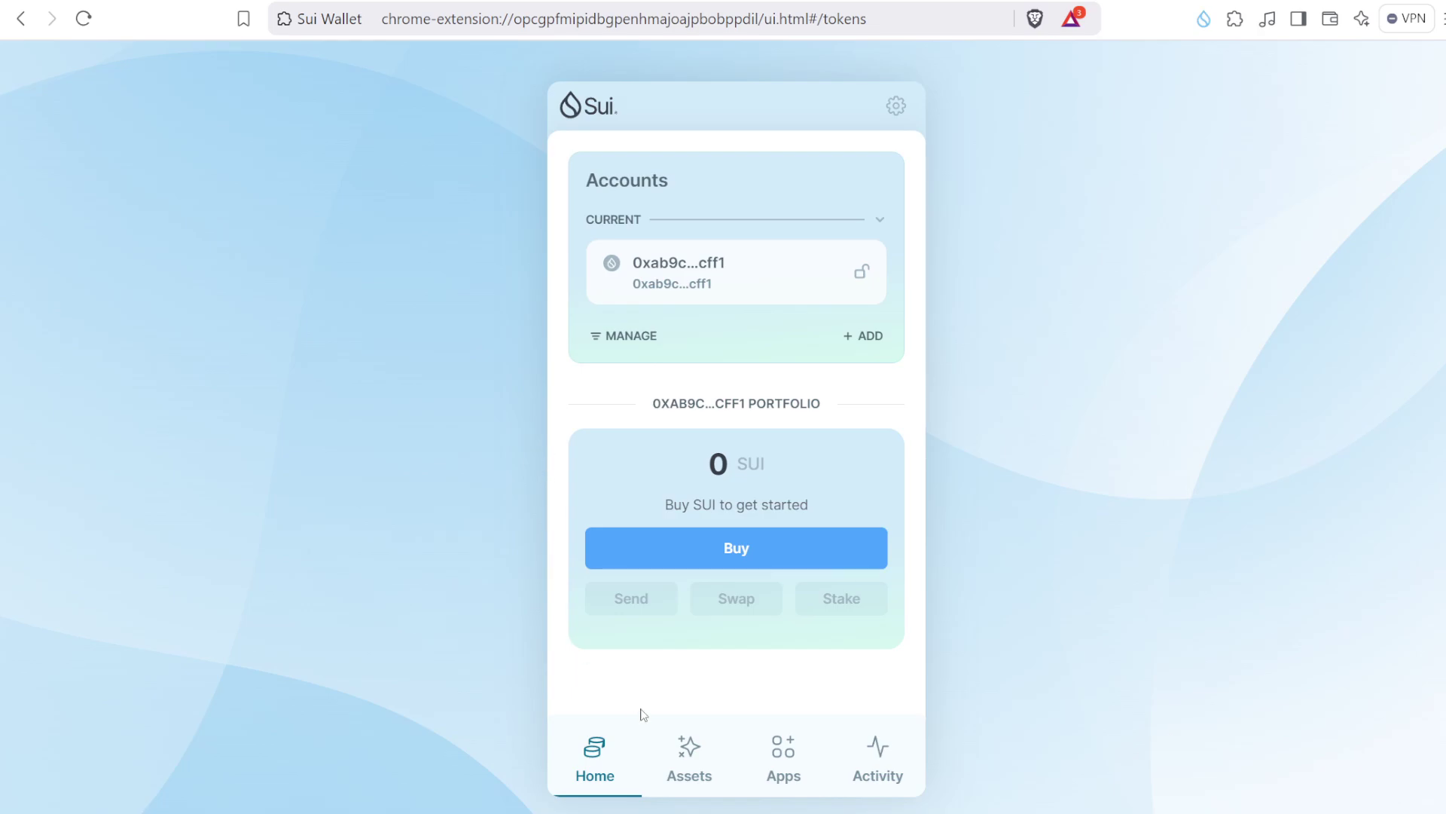
# - Look at the Buy SUI options, return home, and copy the account address
pyautogui.click(766, 554)
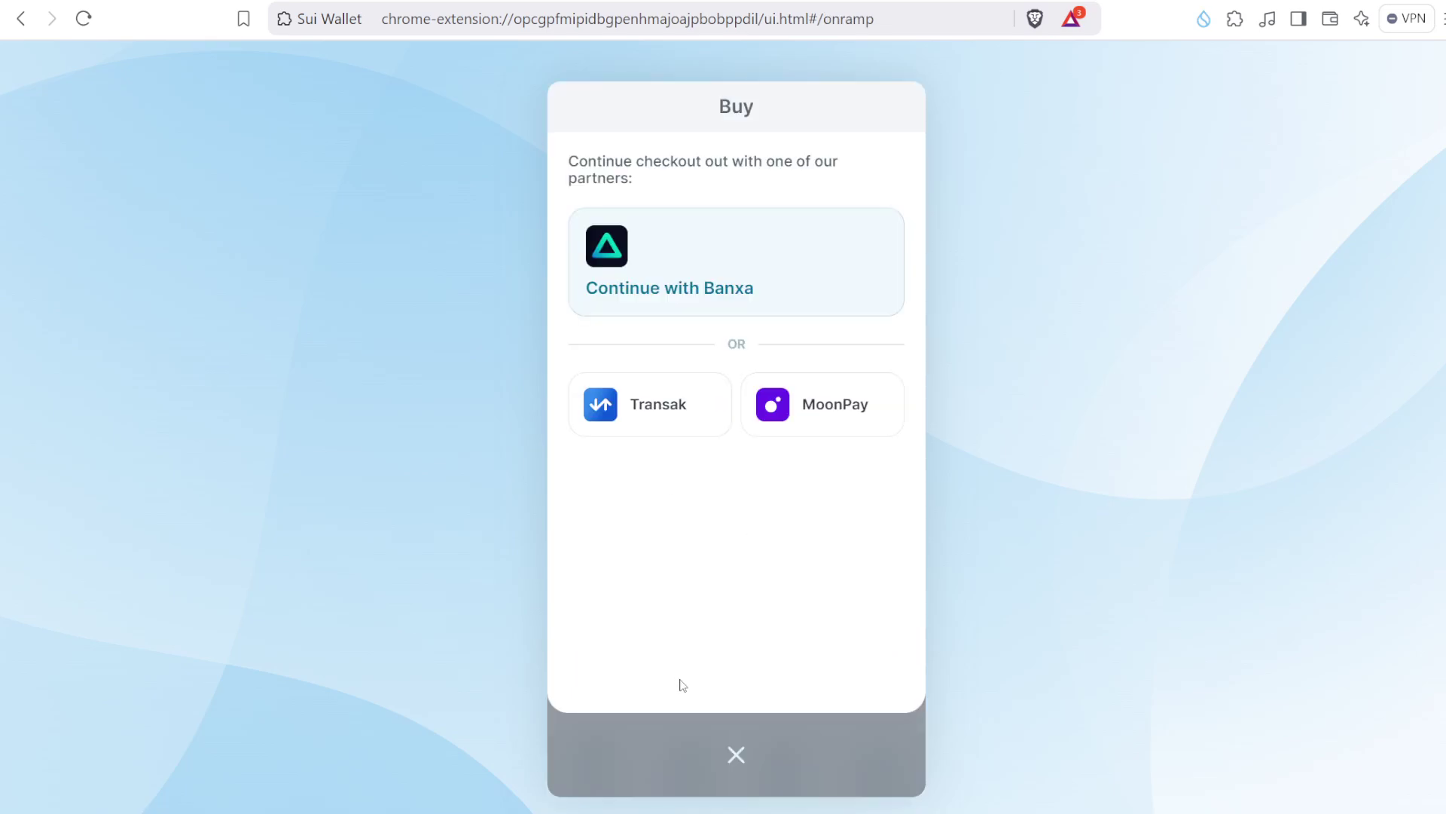
pyautogui.click(736, 756)
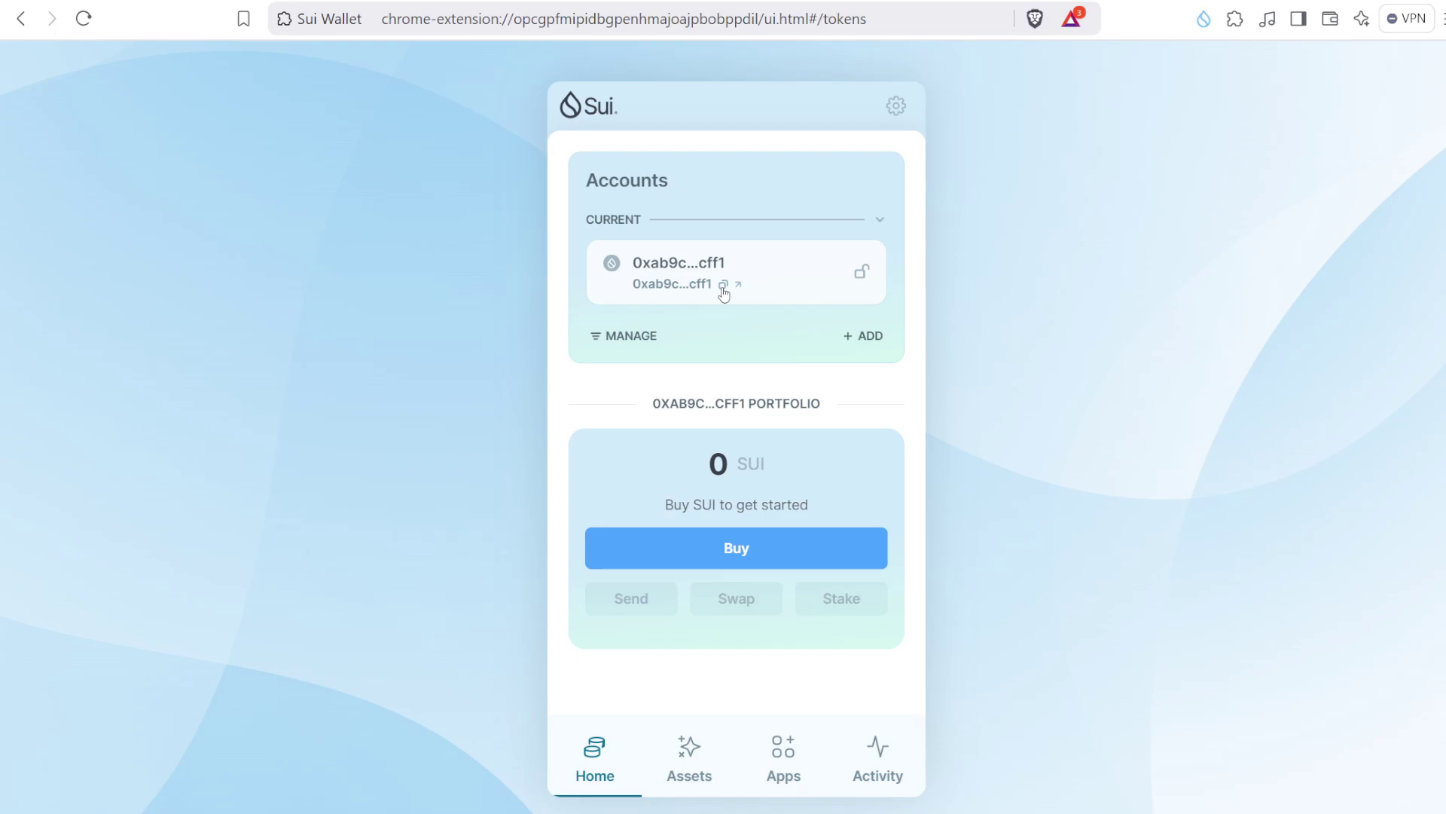
pyautogui.click(724, 286)
pyautogui.click(700, 765)
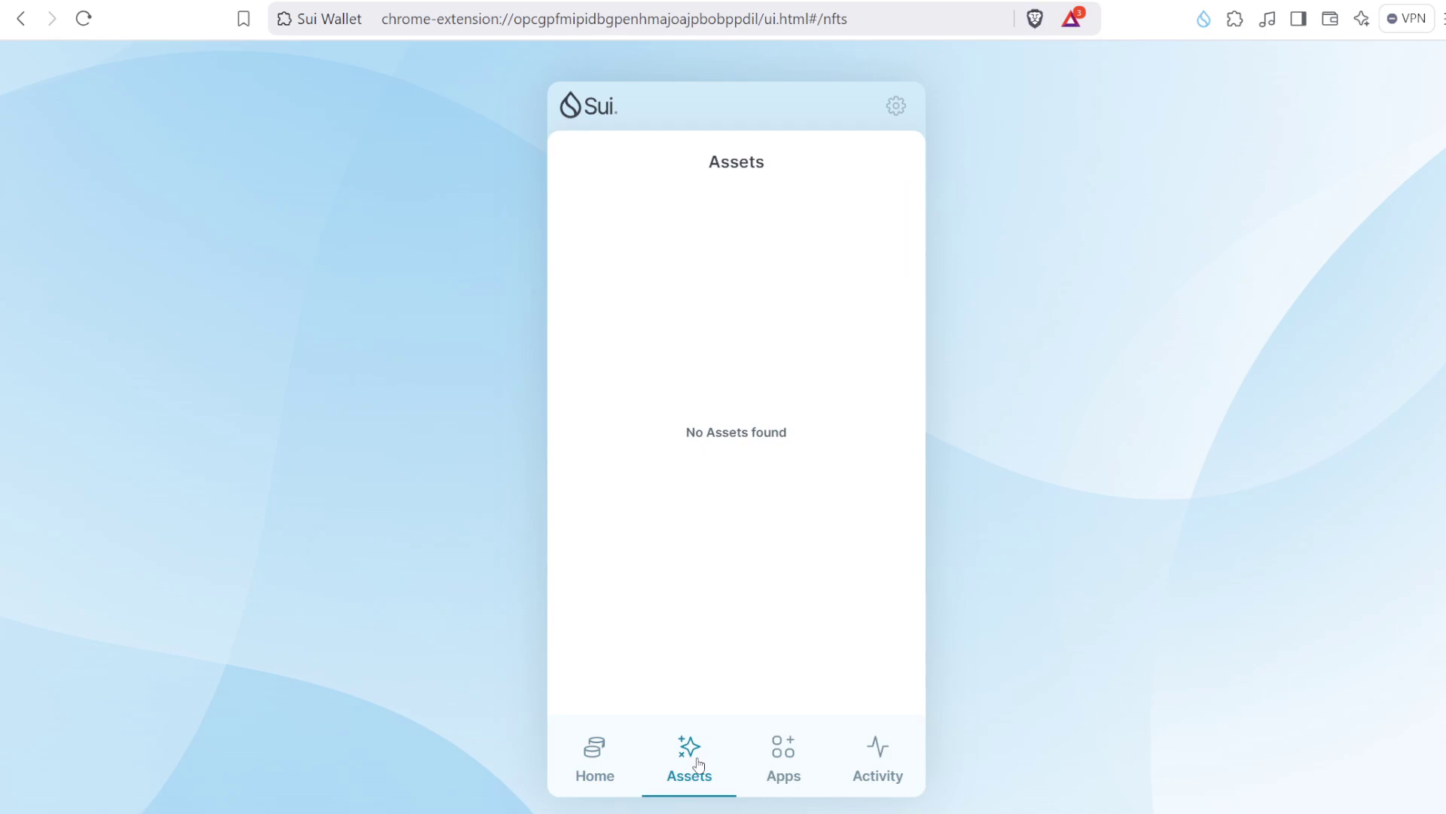
pyautogui.click(584, 765)
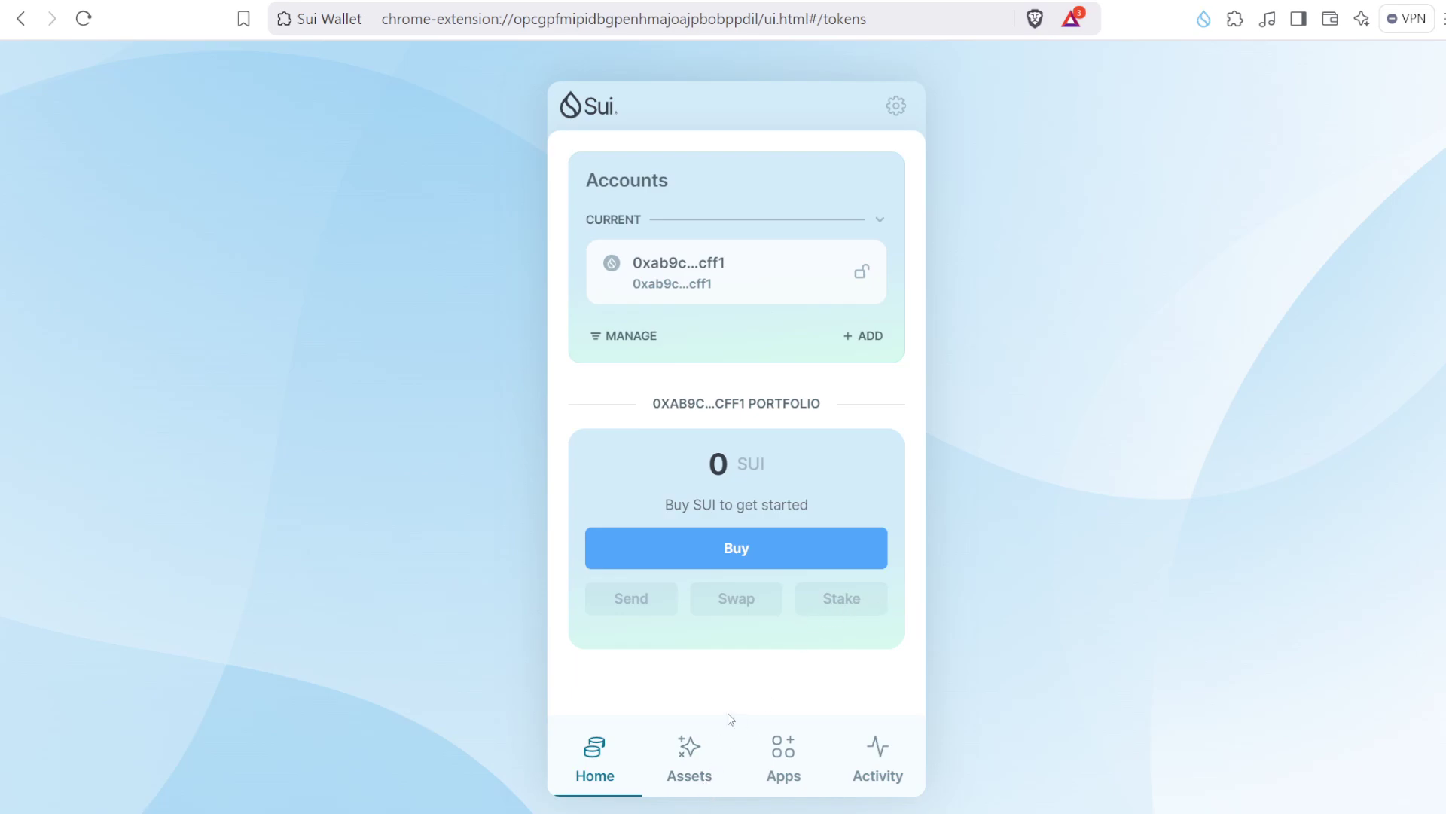
pyautogui.click(703, 767)
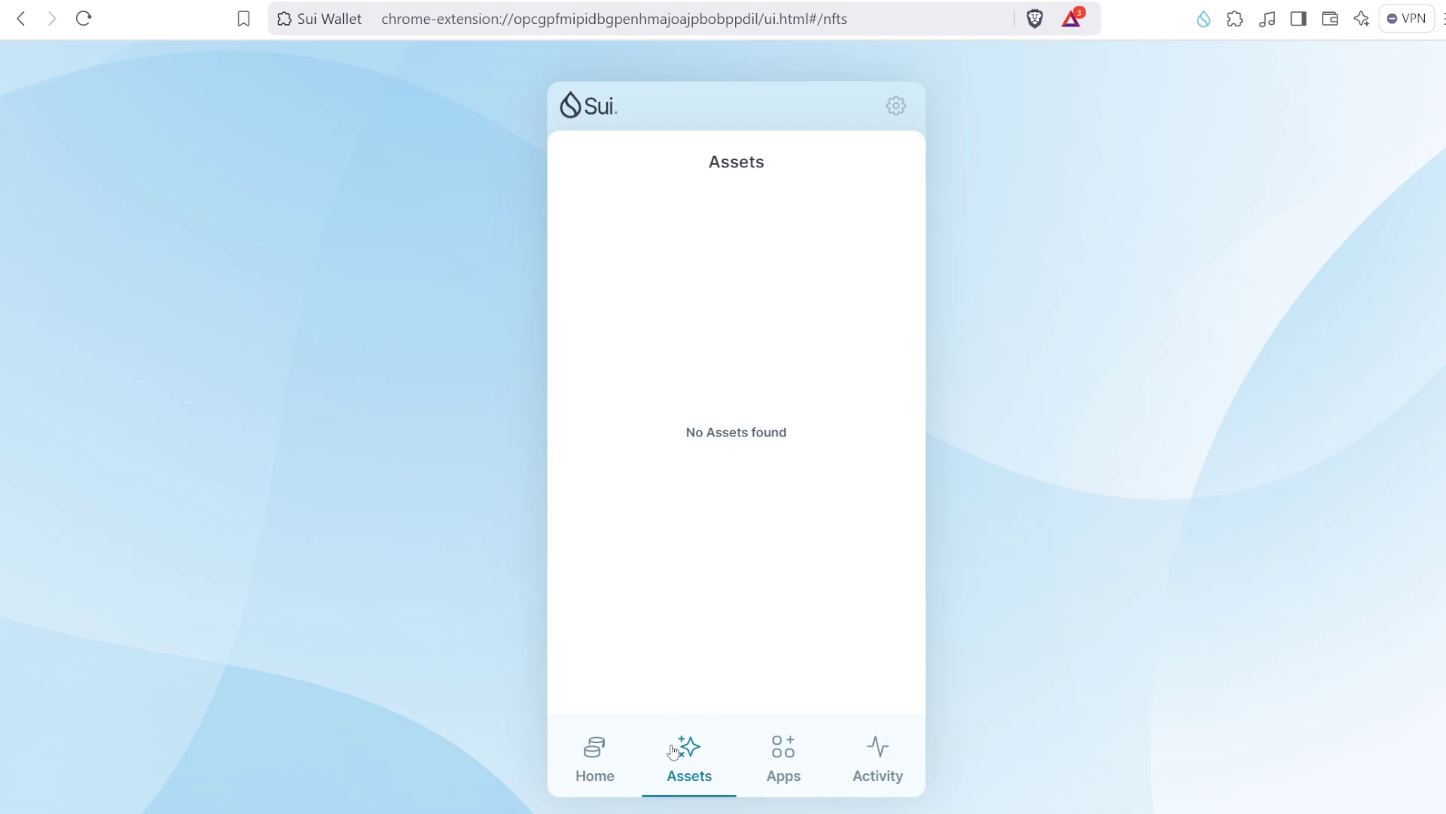
# - Browse the Sui Apps list, then view and close the Manage Accounts page
pyautogui.click(791, 753)
pyautogui.scroll(-1, 810, 498)
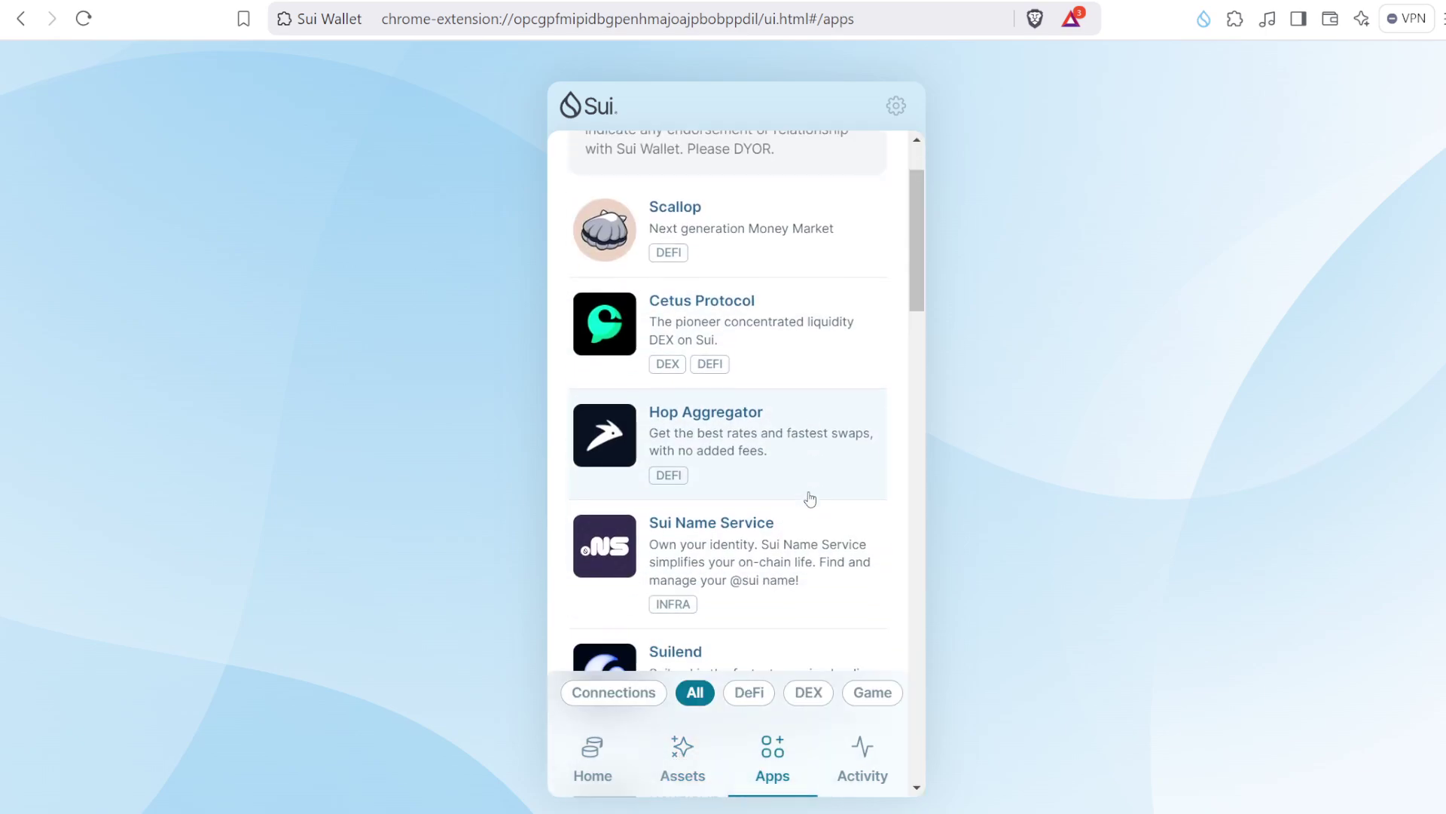
pyautogui.scroll(-1, 810, 498)
pyautogui.scroll(-1, 810, 499)
pyautogui.scroll(-1, 809, 499)
pyautogui.scroll(-1, 809, 498)
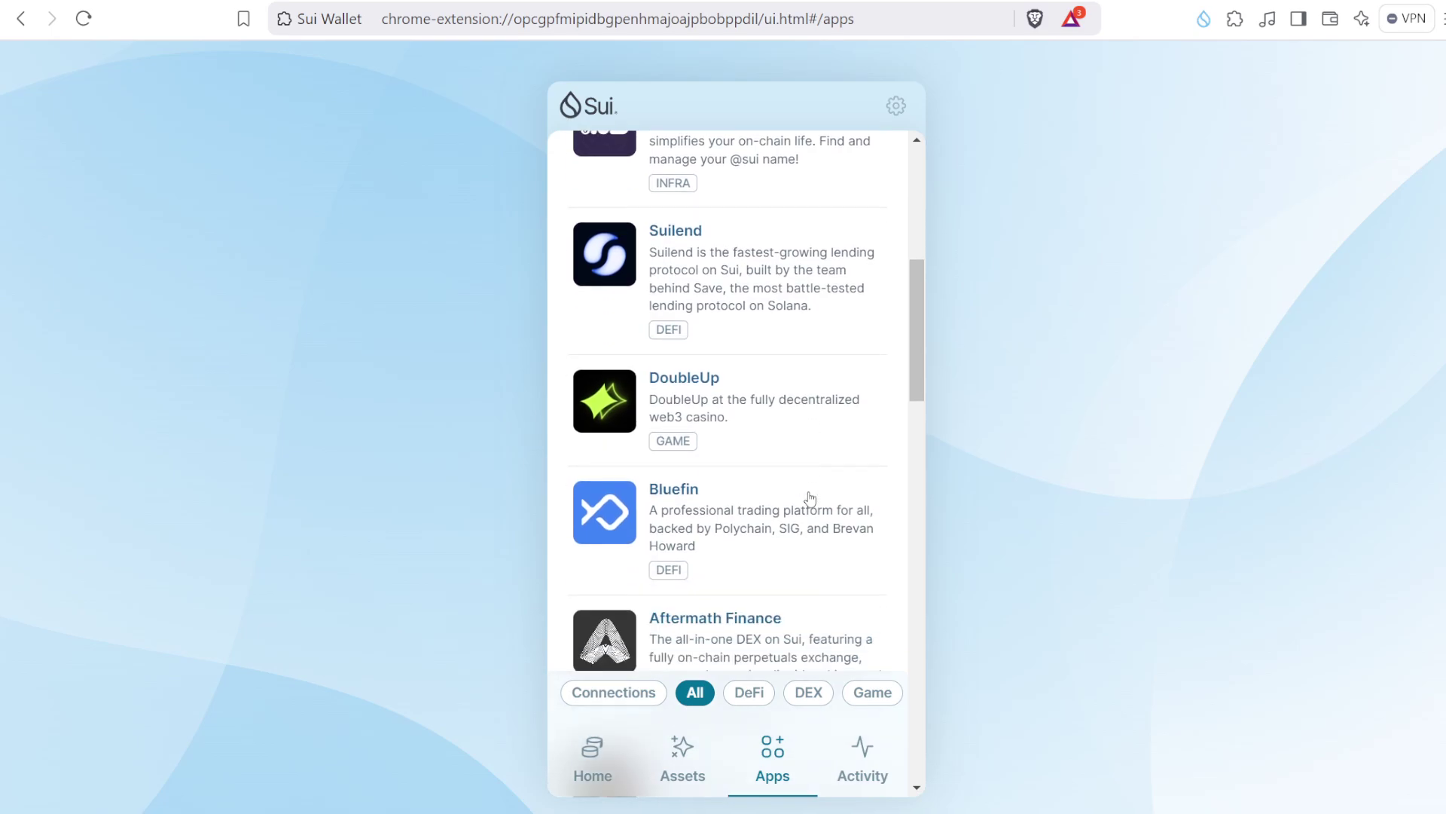
pyautogui.scroll(-1, 810, 498)
pyautogui.scroll(-1, 814, 514)
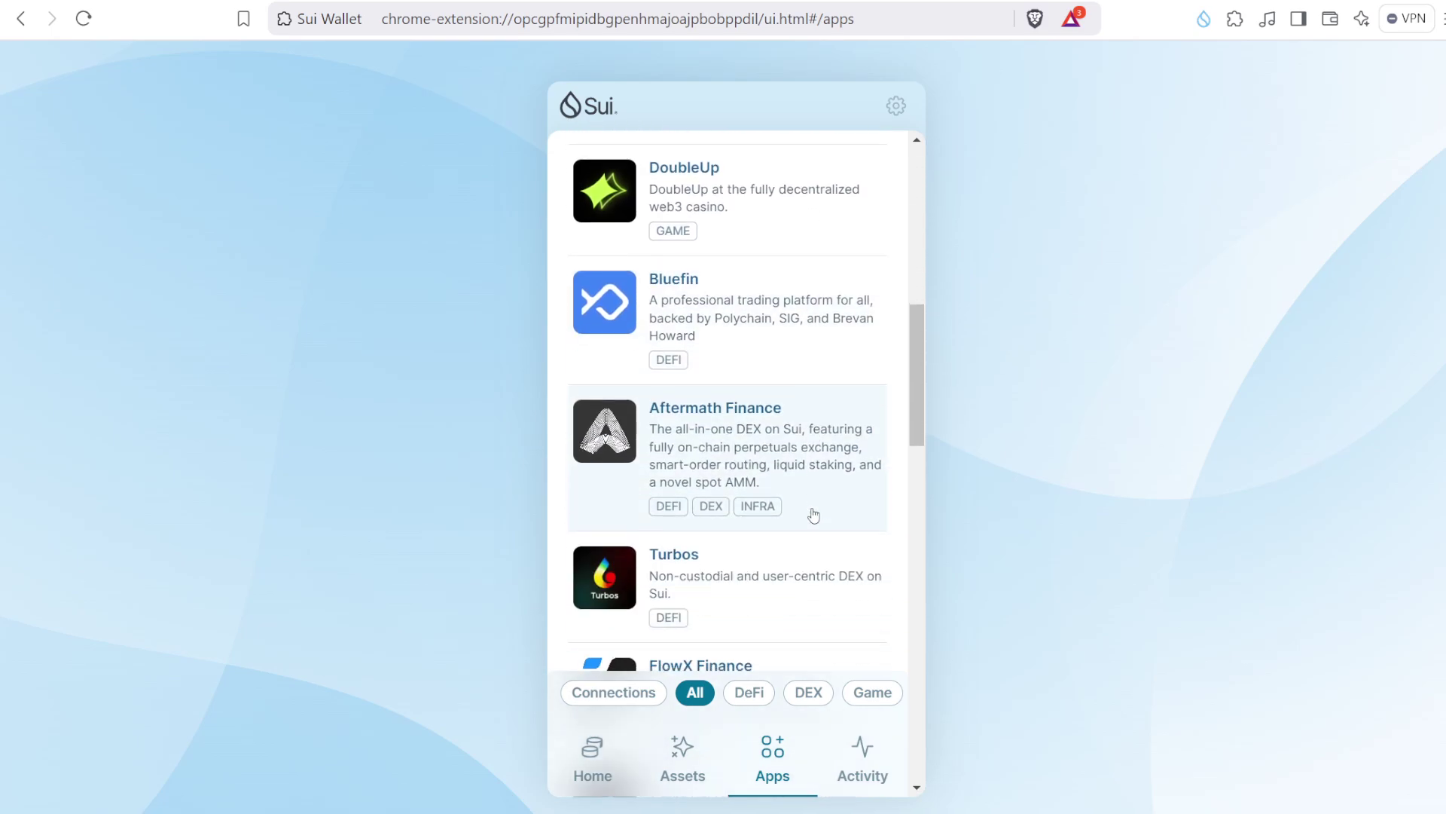
pyautogui.scroll(-2, 813, 513)
pyautogui.scroll(-2, 812, 520)
pyautogui.scroll(-1, 814, 523)
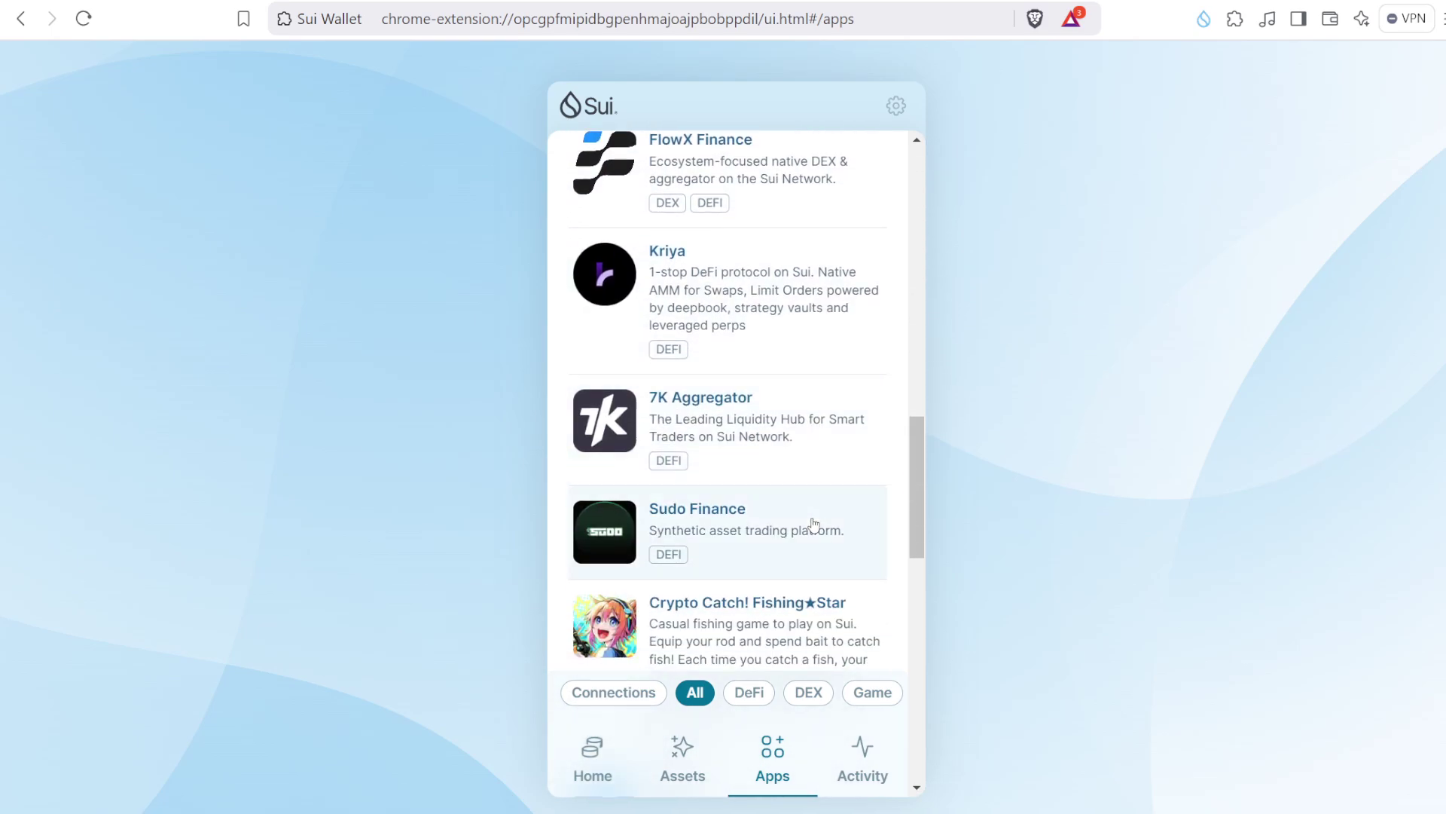
pyautogui.scroll(-1, 814, 523)
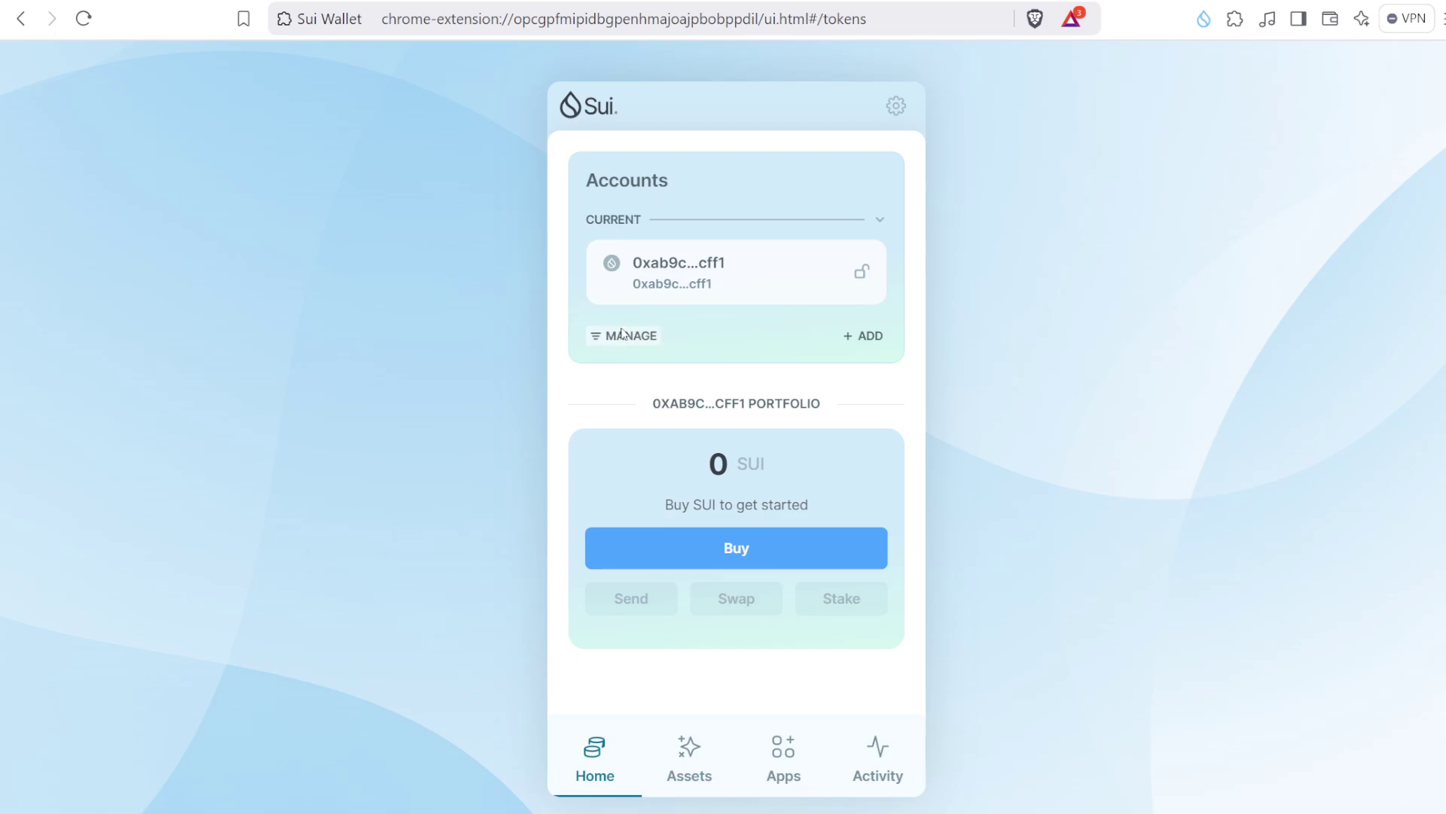
pyautogui.click(605, 339)
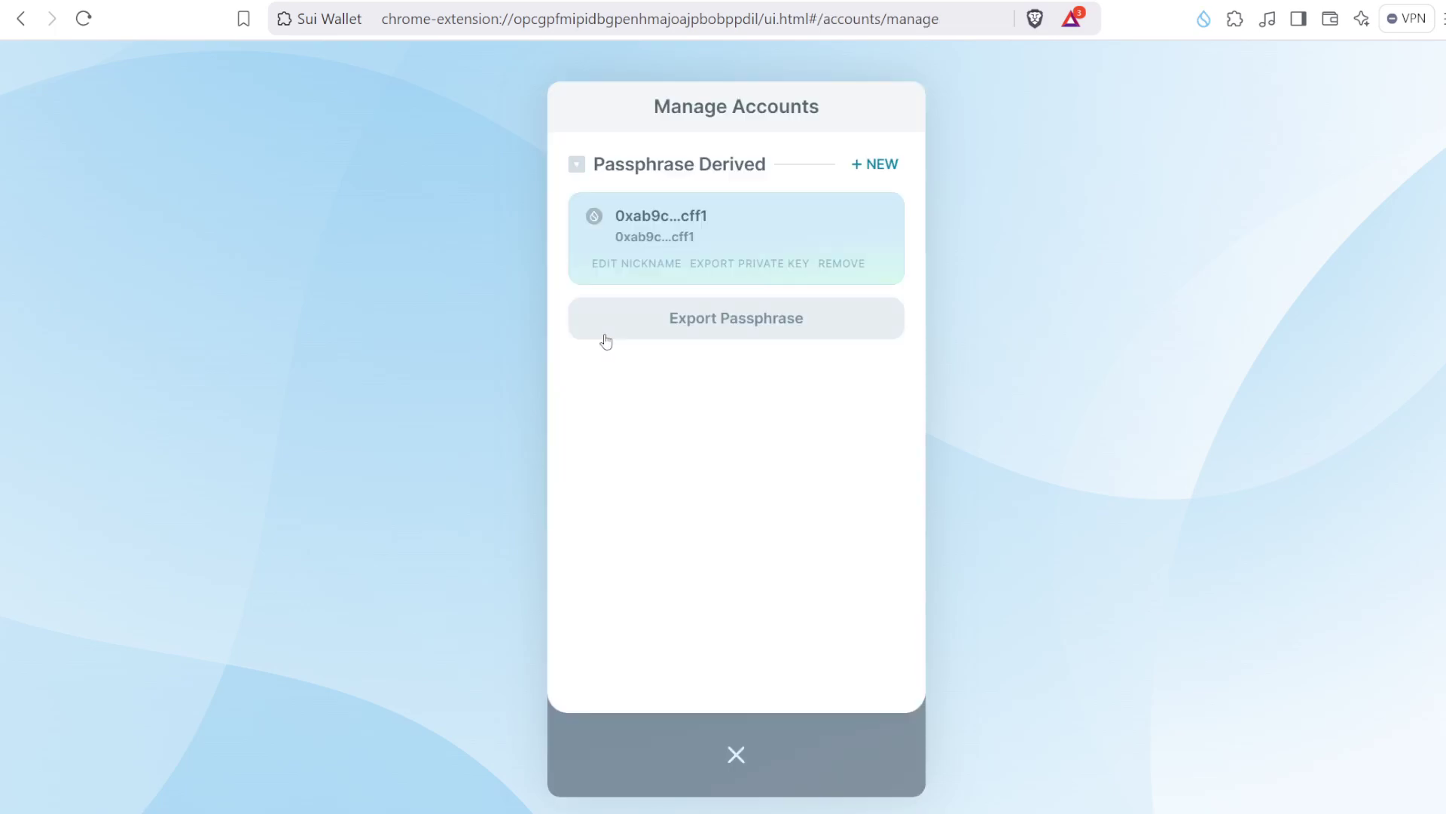
pyautogui.click(742, 754)
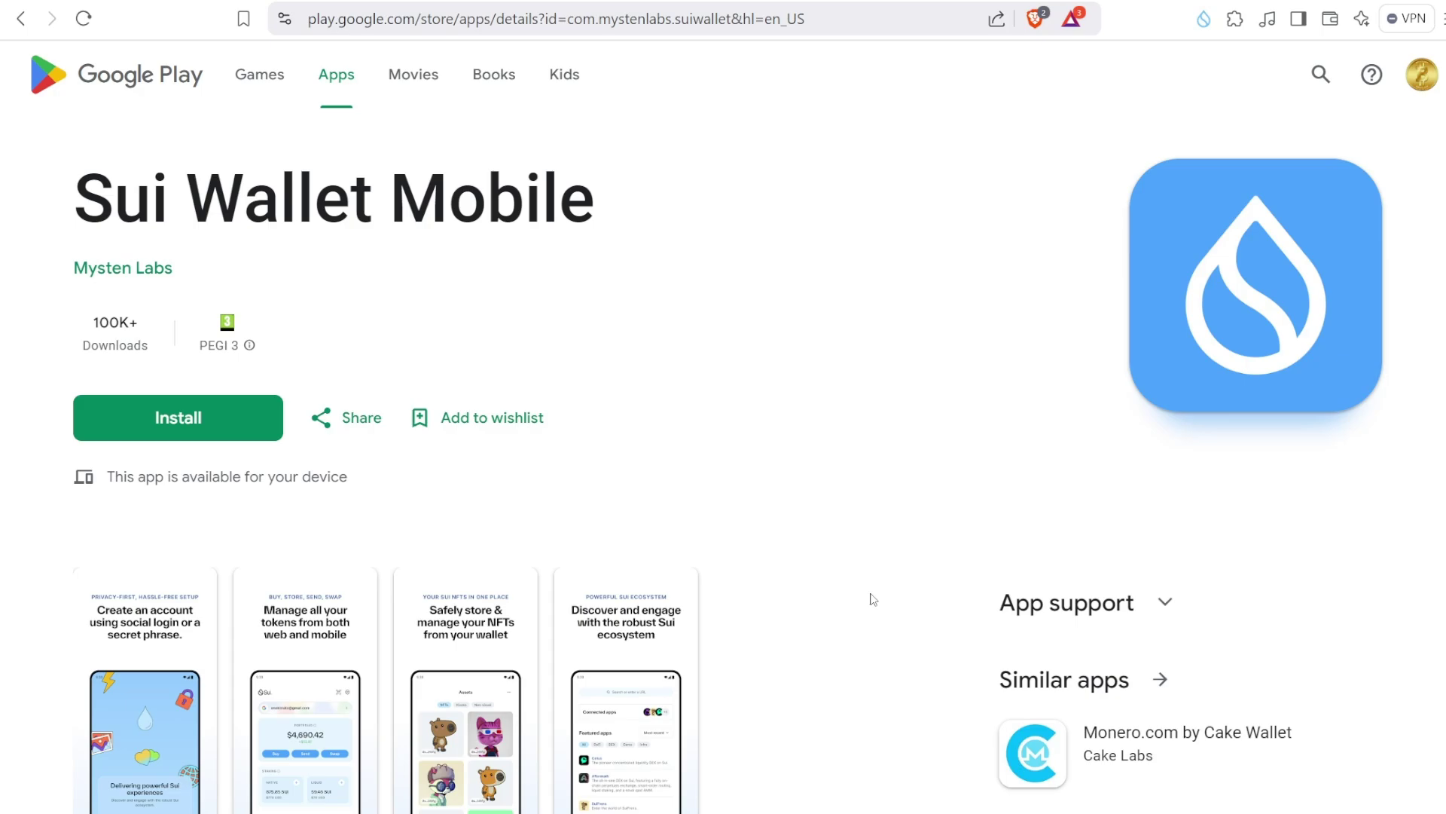
pyautogui.scroll(-1, 871, 600)
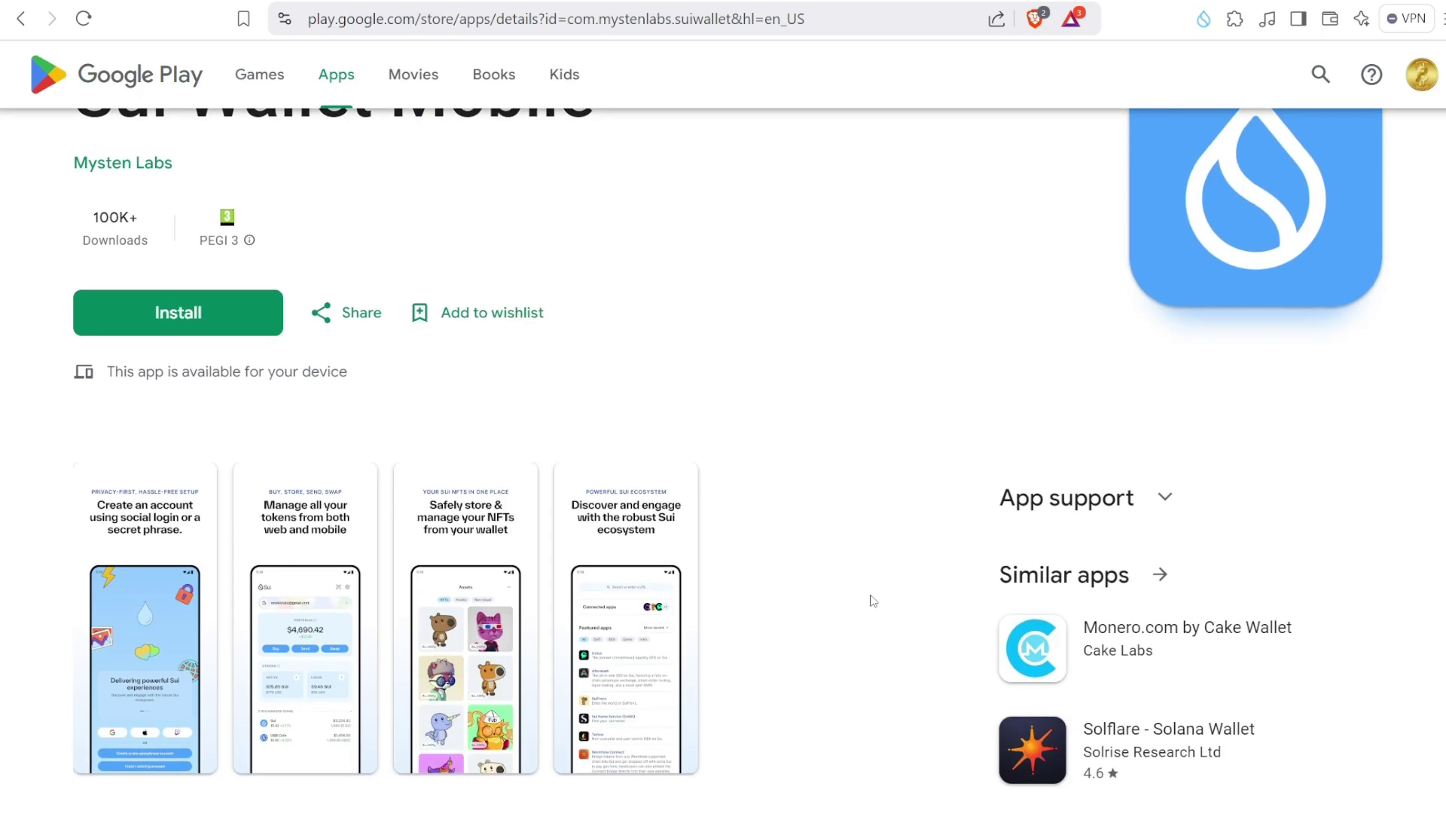
pyautogui.scroll(-1, 872, 600)
pyautogui.scroll(-1, 864, 617)
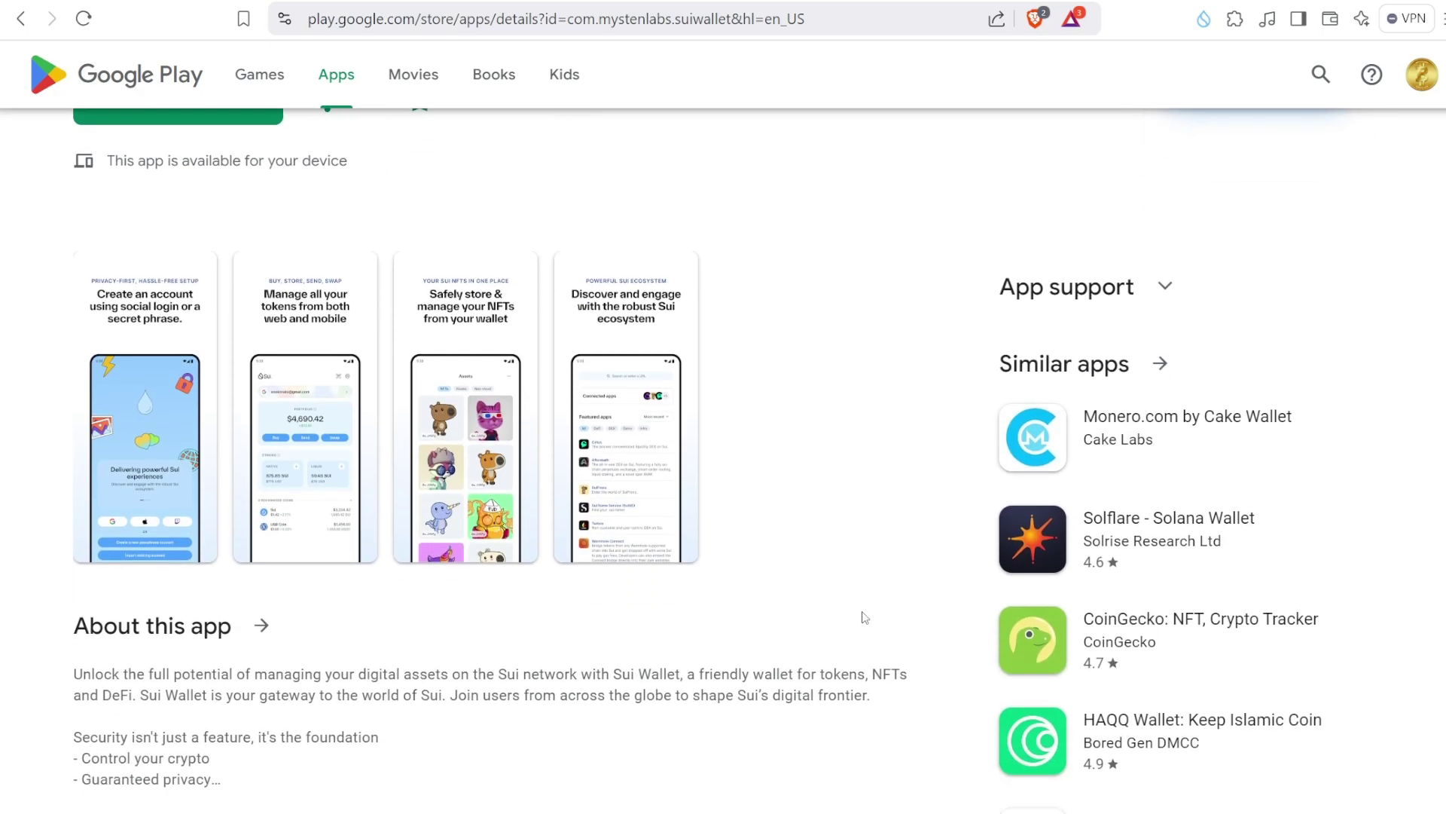
pyautogui.scroll(-1, 861, 617)
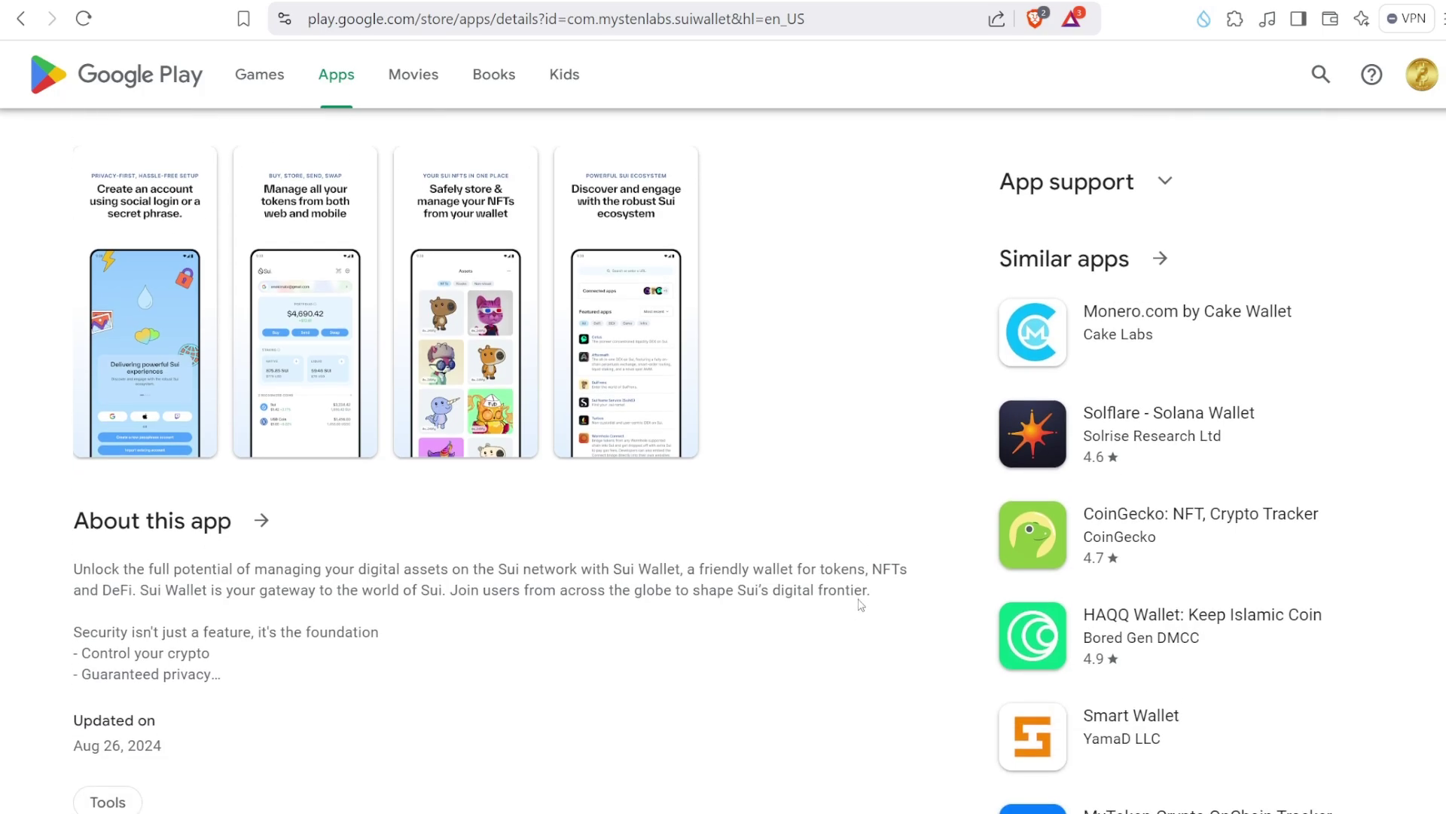
pyautogui.scroll(4, 859, 604)
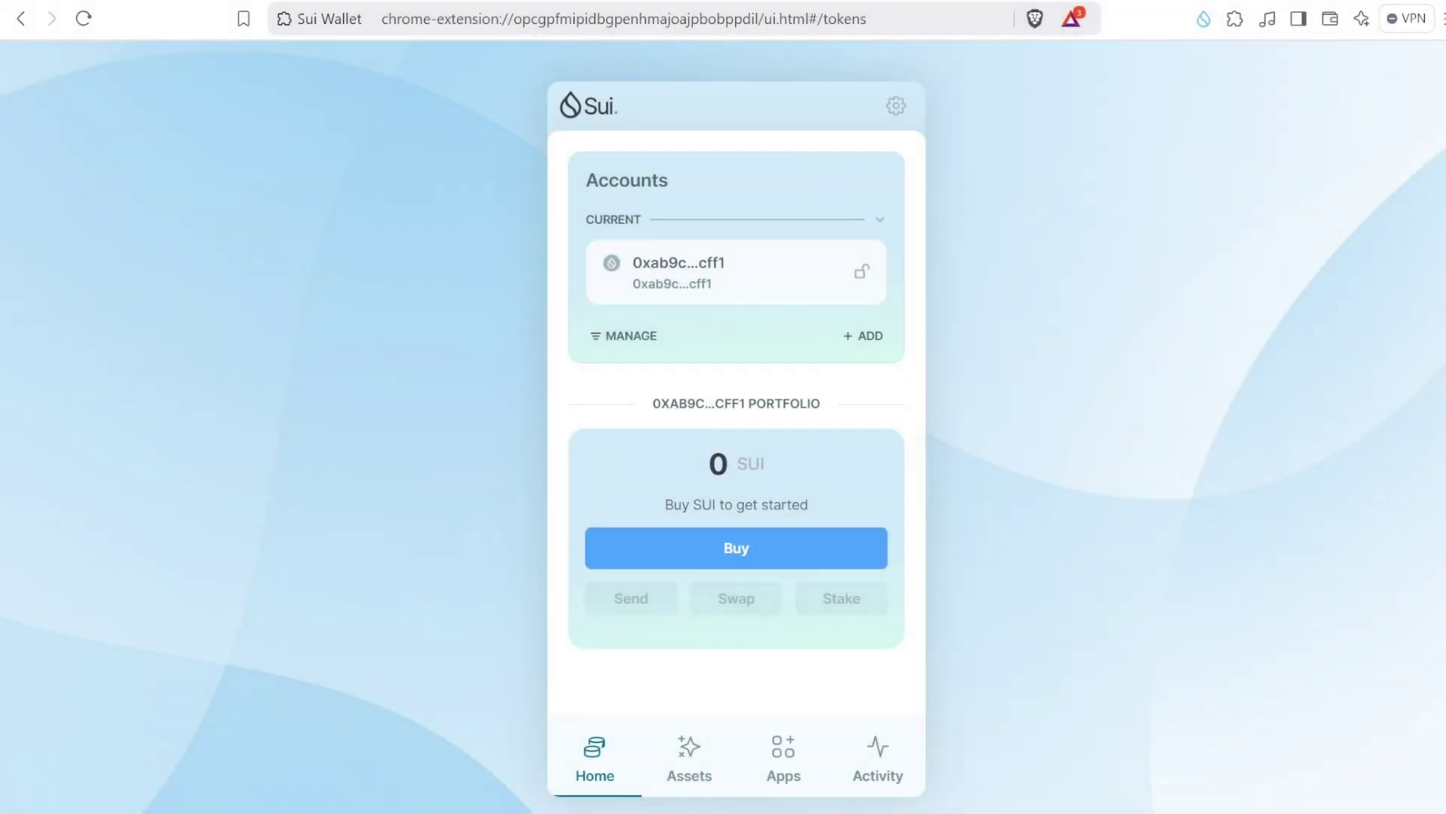
pyautogui.click(896, 105)
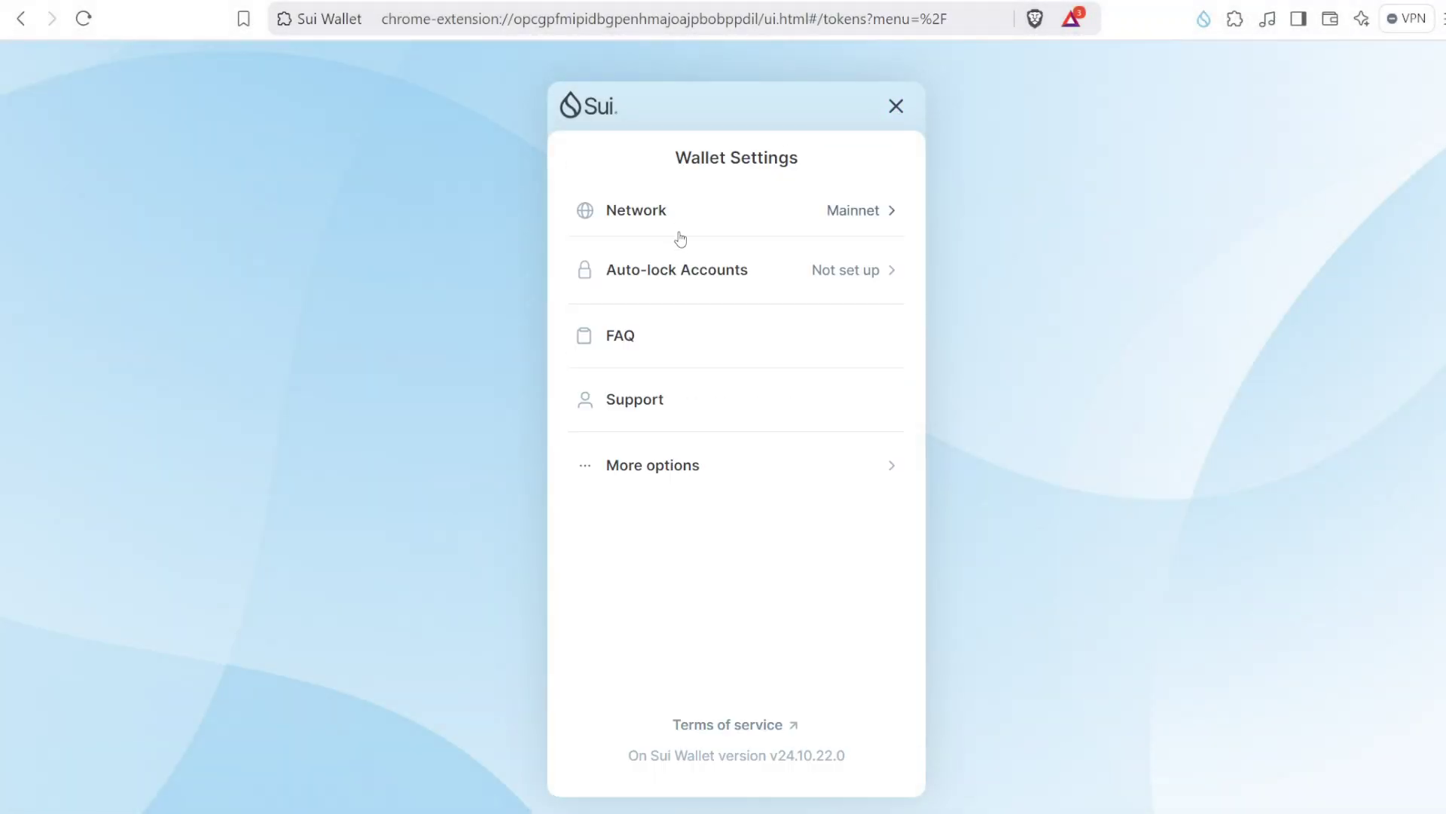
pyautogui.click(897, 107)
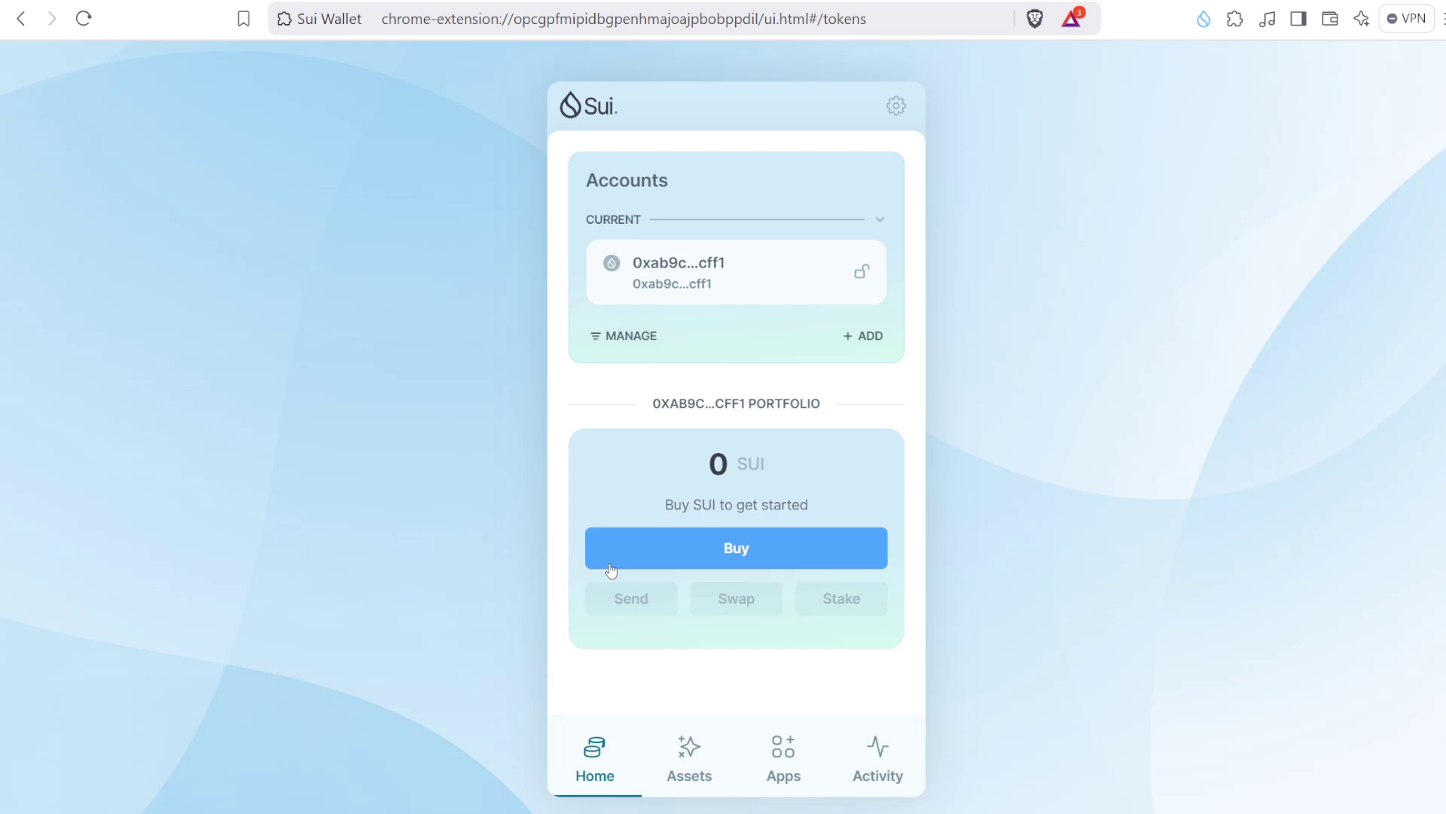
pyautogui.click(896, 107)
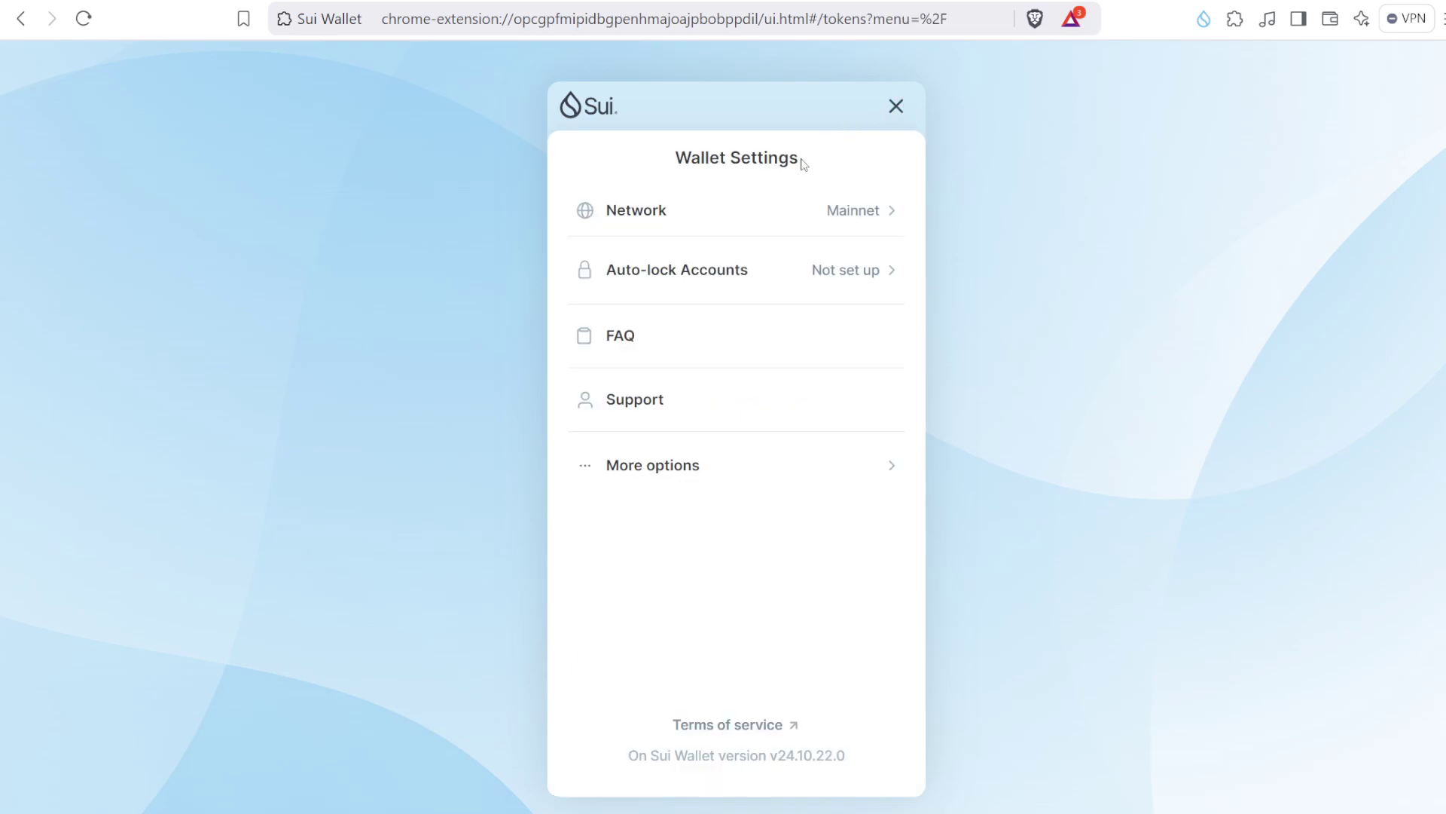
pyautogui.click(653, 463)
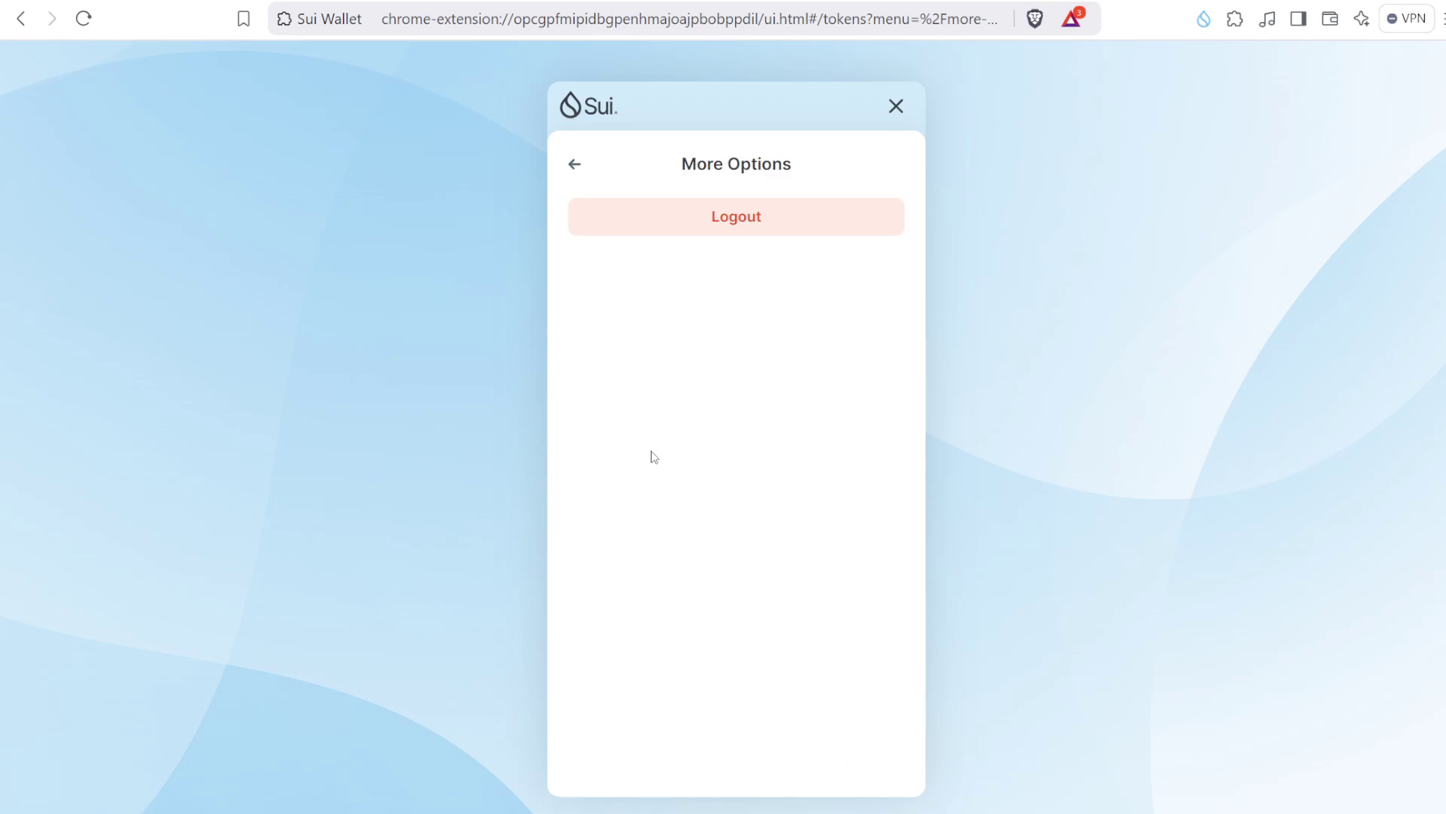
pyautogui.click(578, 168)
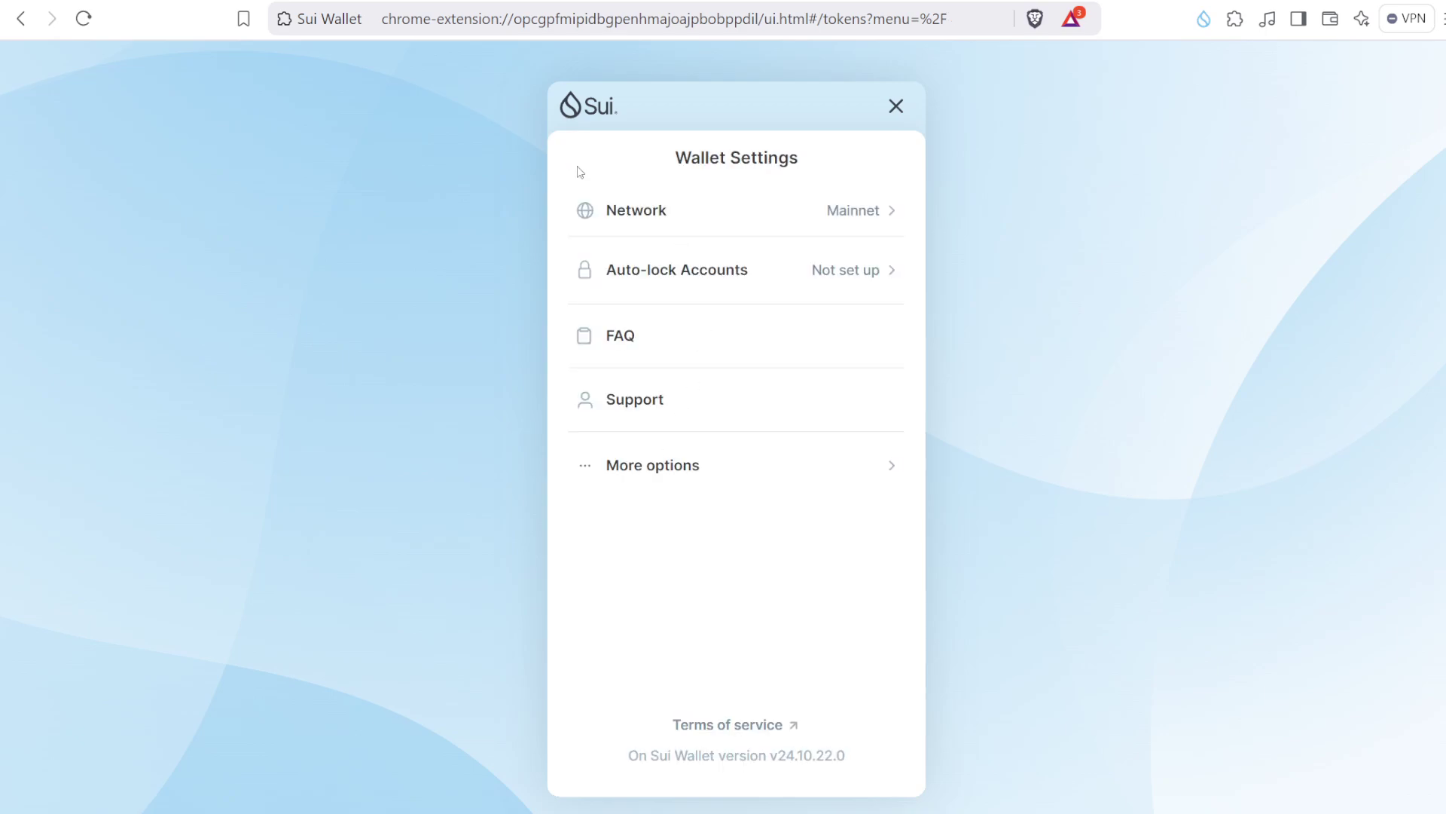
pyautogui.click(899, 109)
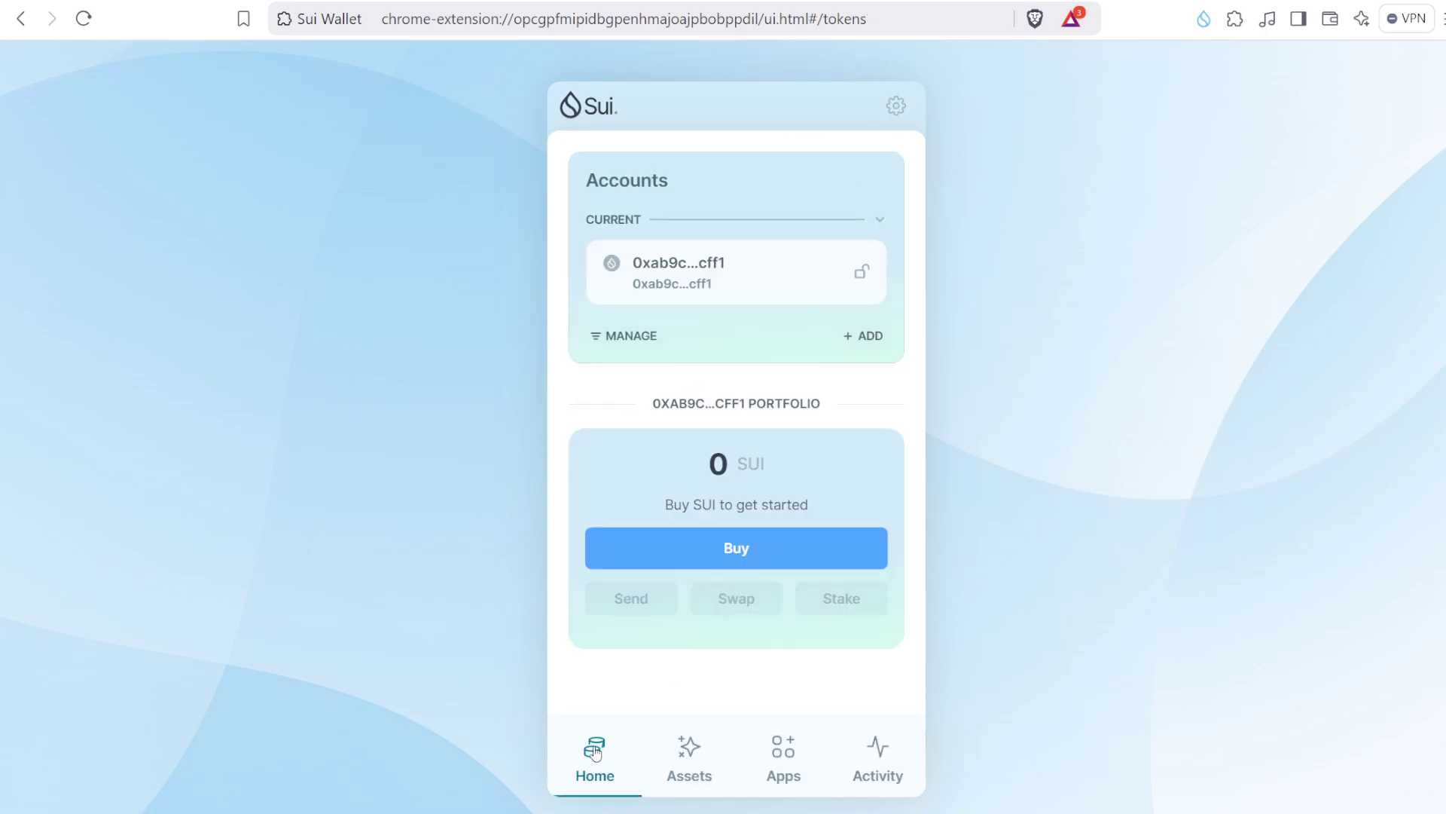